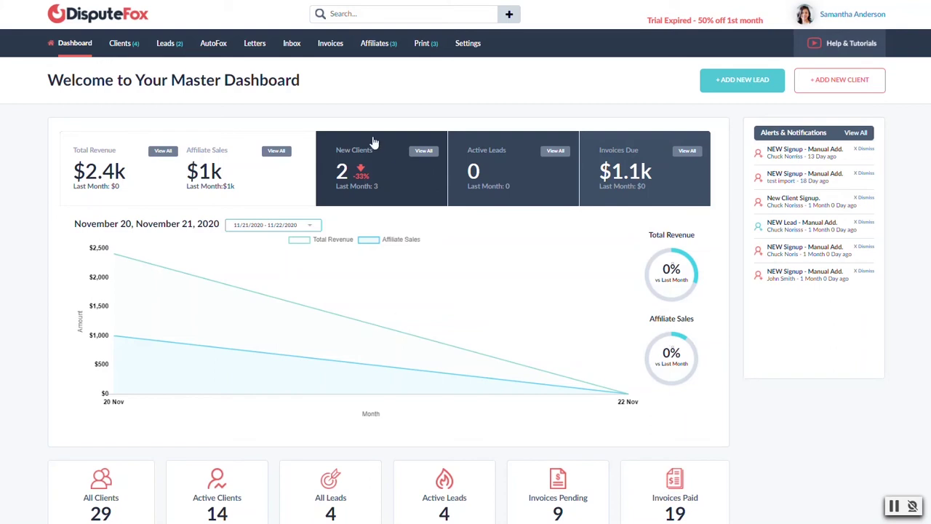
Open AutoFox from the top bar and scroll through the Current AutoFox Campaigns list.
left_click(210, 45)
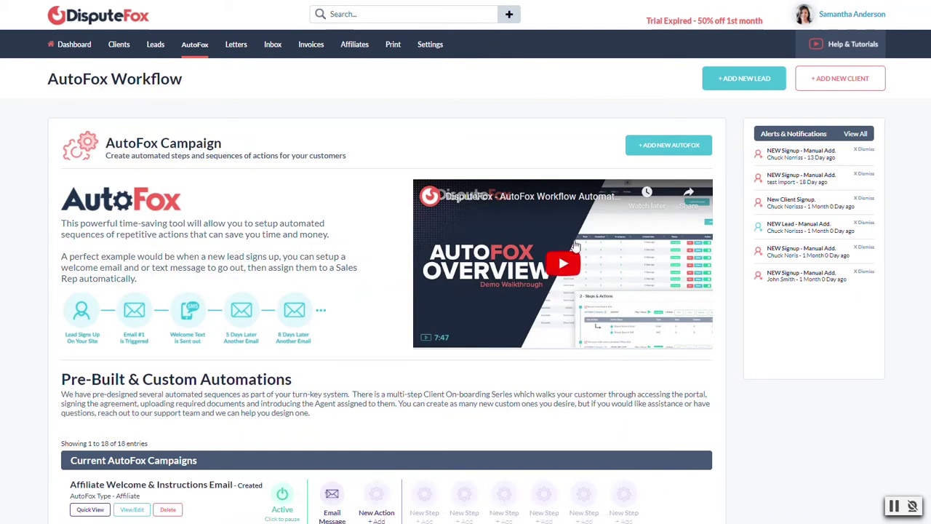
scroll(335, 326, "down", 1)
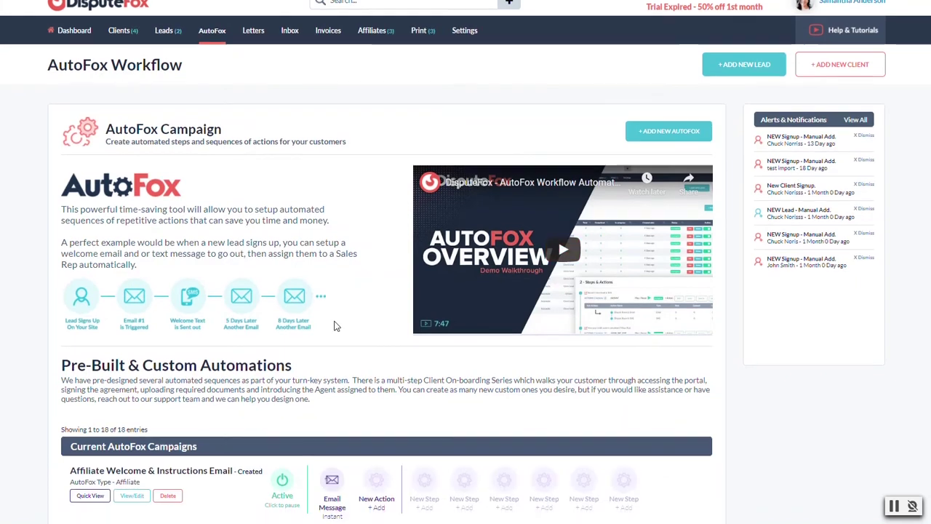
scroll(335, 326, "down", 3)
scroll(273, 279, "down", 2)
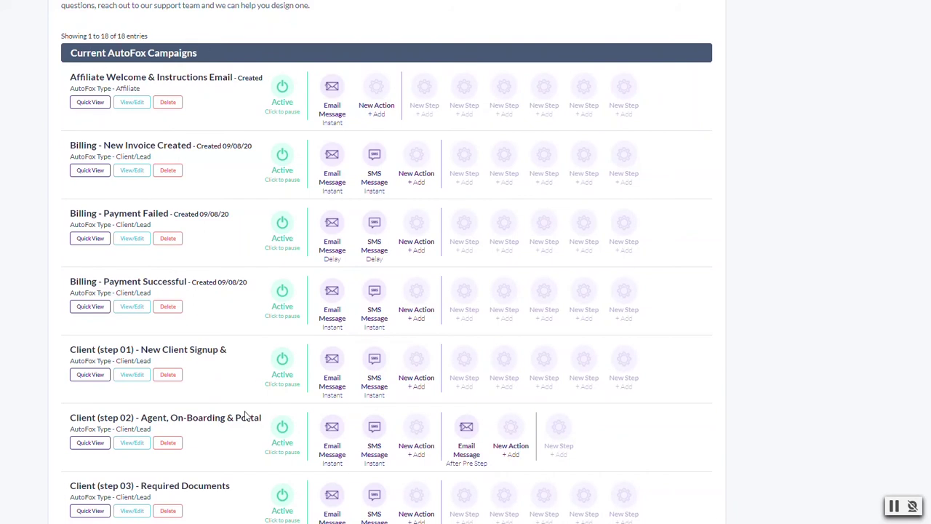
scroll(244, 416, "down", 4)
scroll(245, 416, "down", 6)
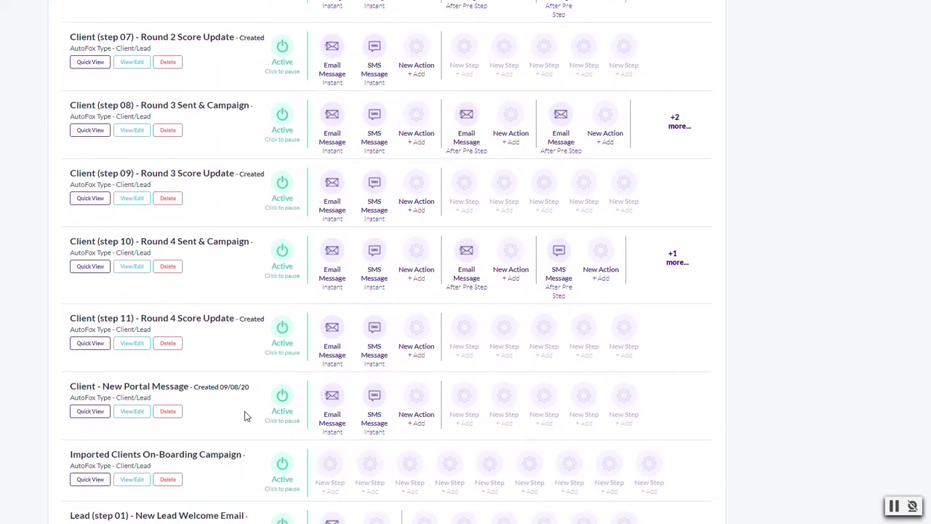
scroll(245, 416, "down", 1)
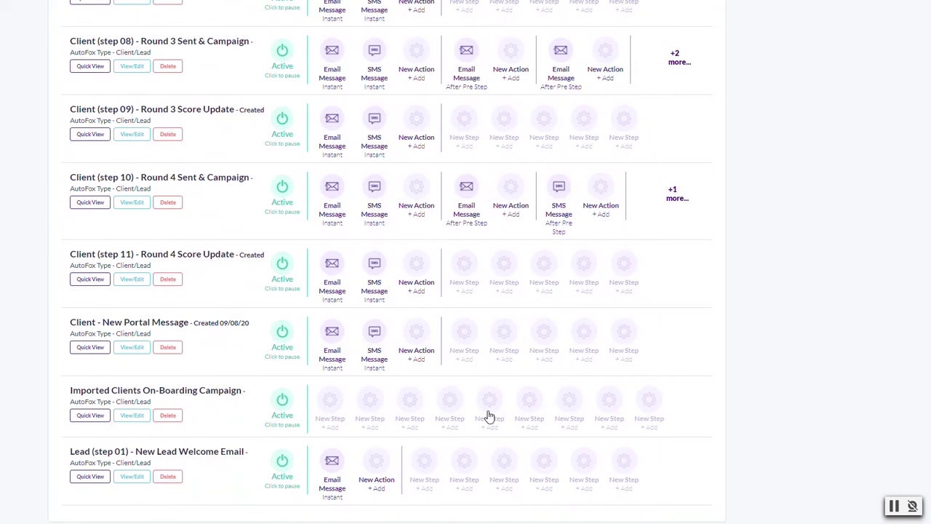
scroll(489, 416, "up", 4)
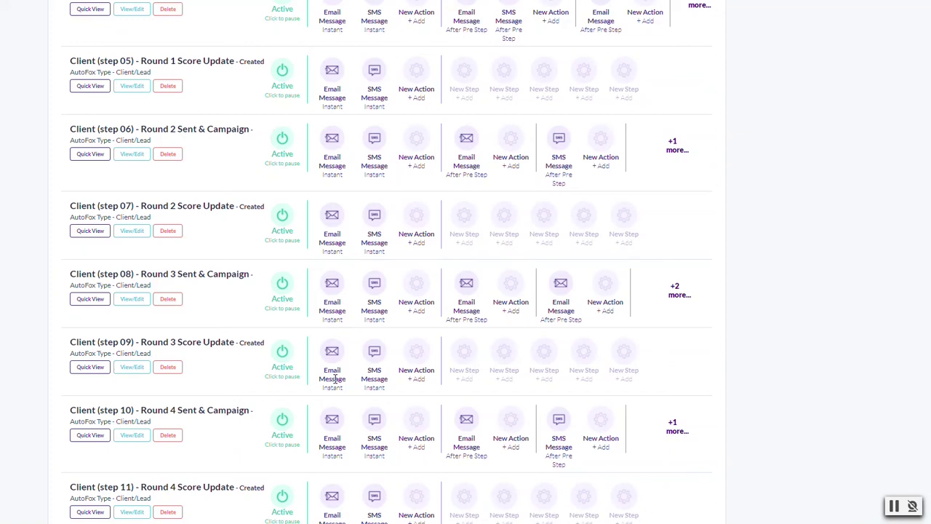
scroll(405, 274, "up", 10)
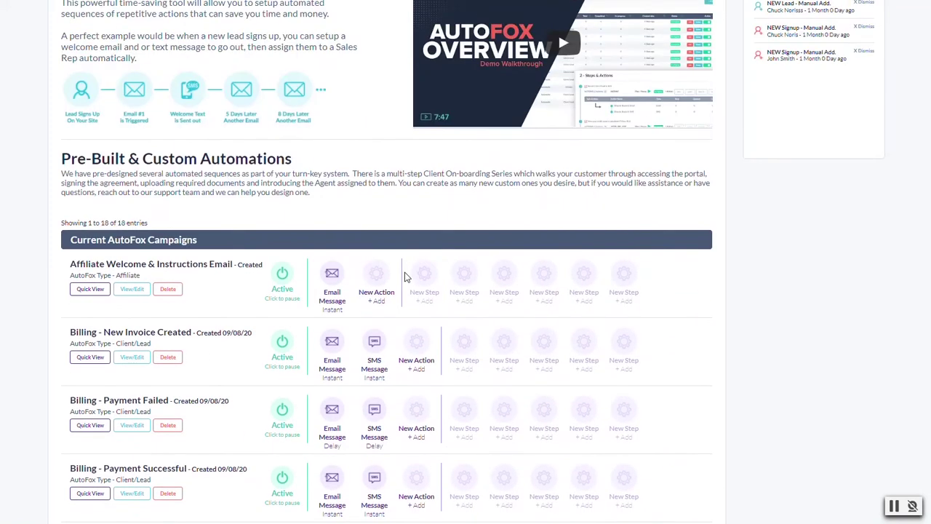
scroll(405, 275, "down", 3)
scroll(406, 275, "down", 3)
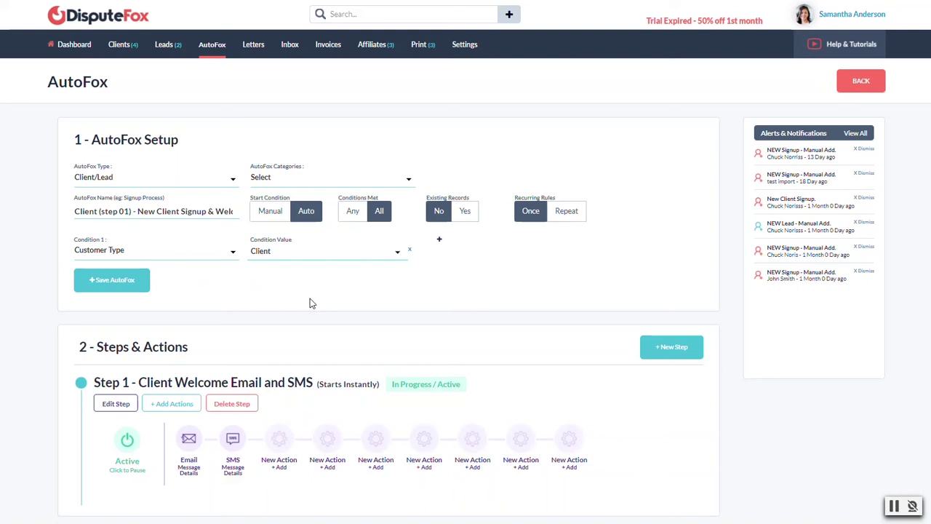
Scroll down to Client (step 01)'s Step 1 with its instant welcome Email and SMS actions.
scroll(354, 259, "down", 1)
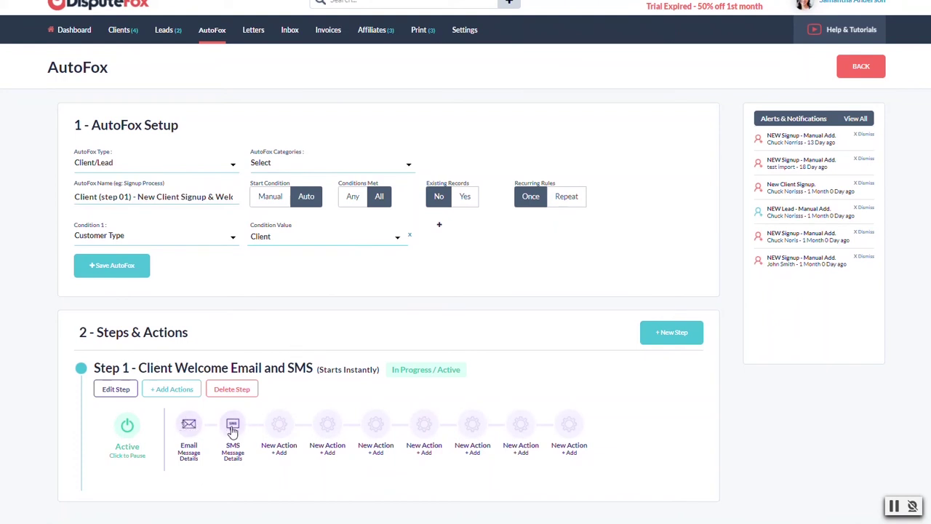
left_click(188, 425)
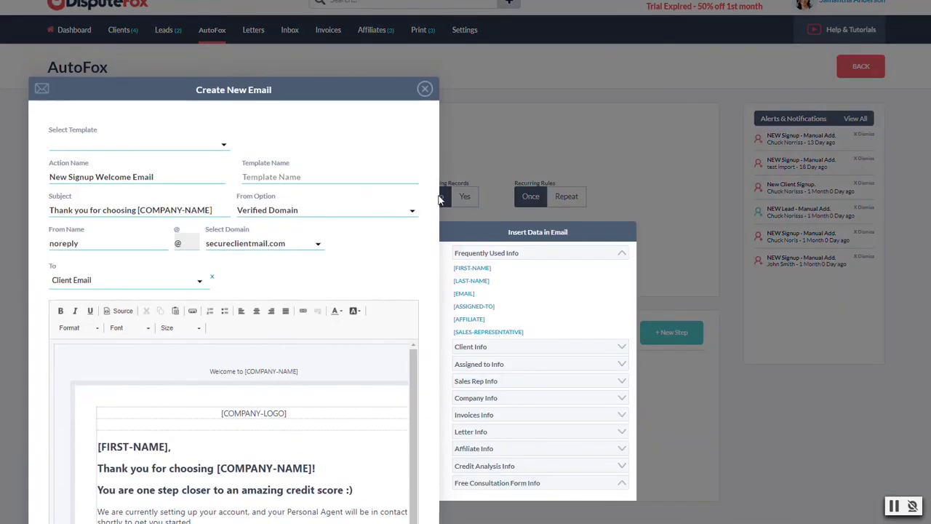
scroll(322, 272, "down", 3)
scroll(318, 264, "up", 2)
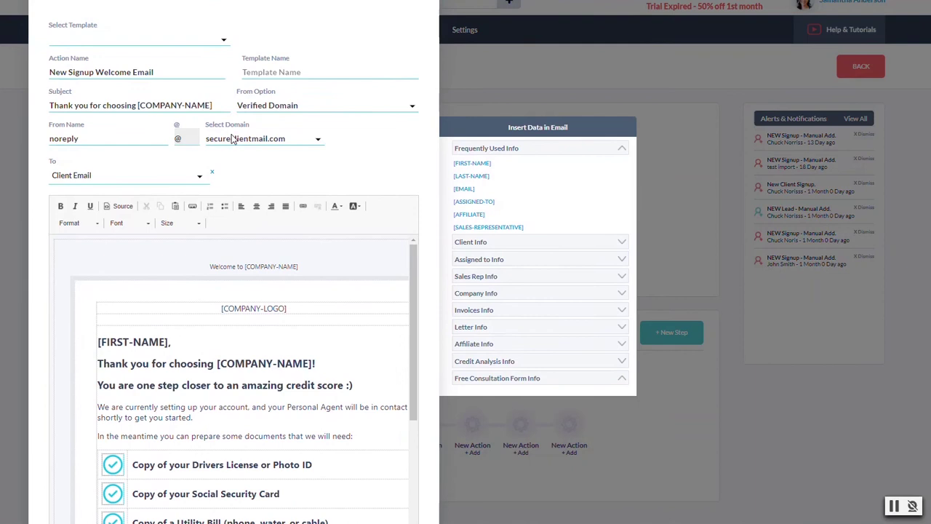
scroll(327, 218, "down", 2)
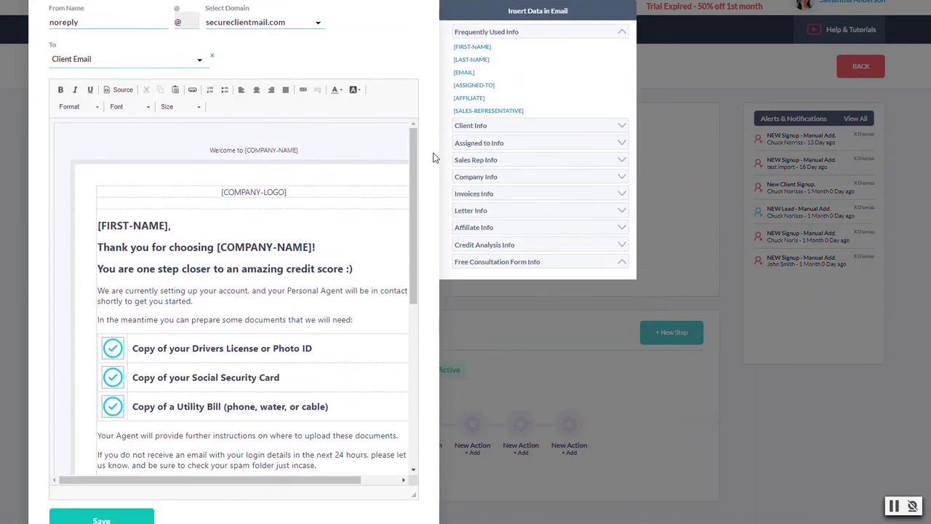
left_click_drag(416, 143, 439, 167)
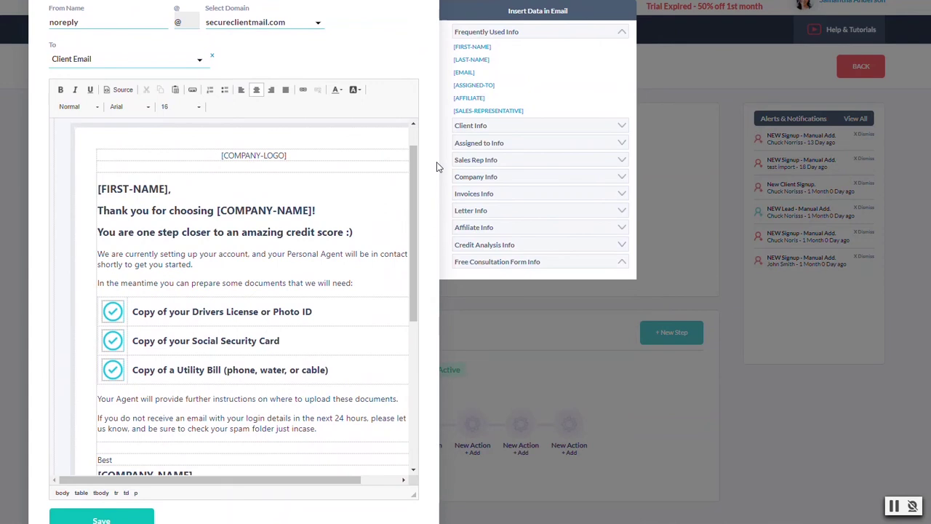
scroll(329, 288, "up", 1)
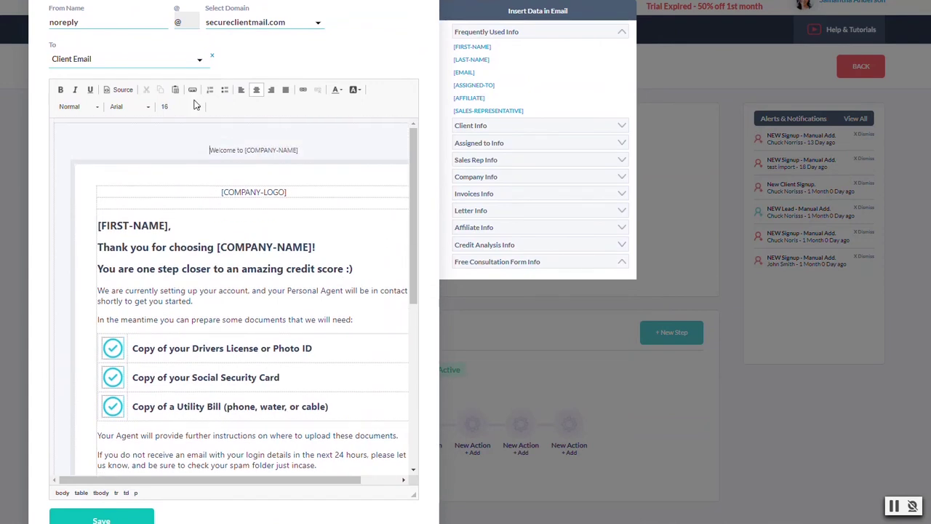
left_click(125, 90)
left_click_drag(144, 149, 290, 459)
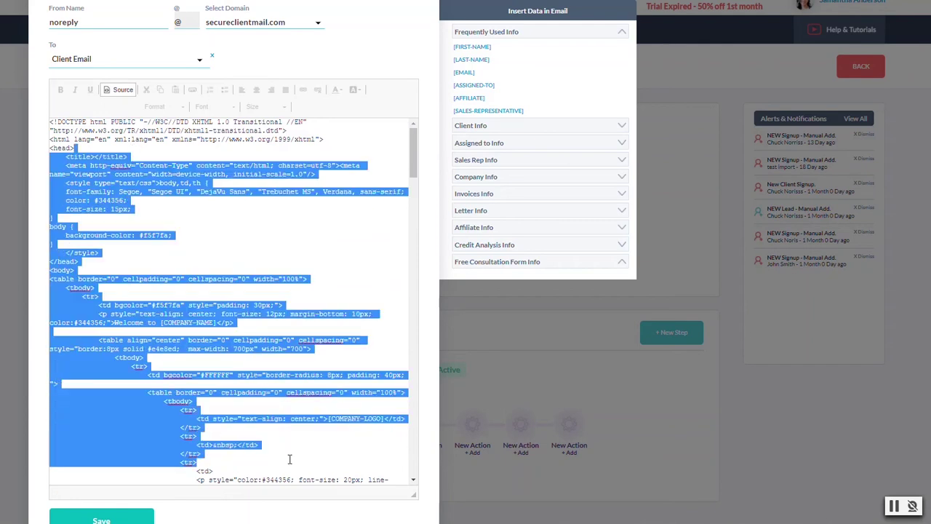
left_click(274, 229)
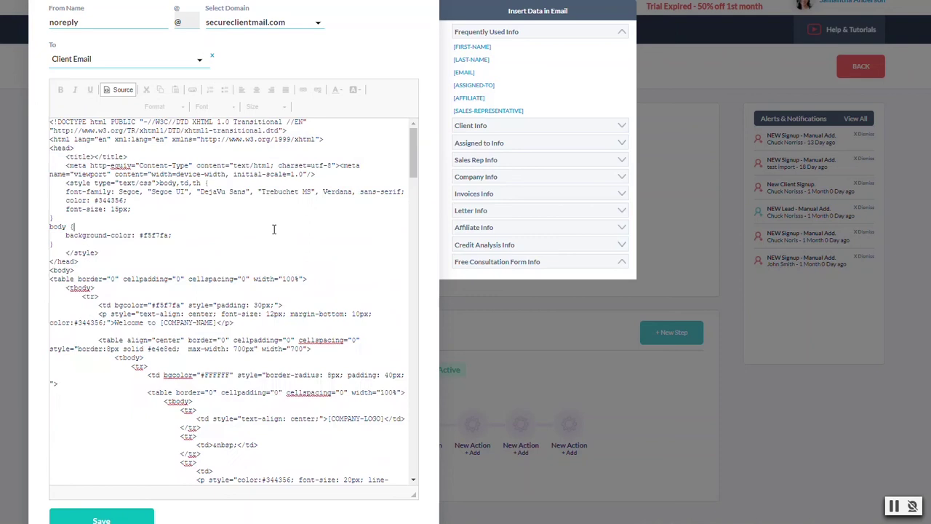
left_click(123, 89)
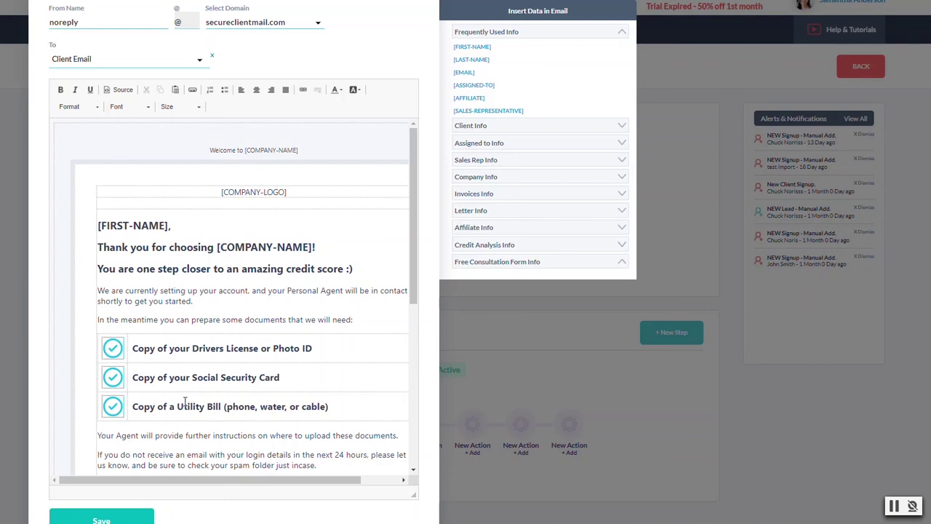
scroll(183, 402, "down", 1)
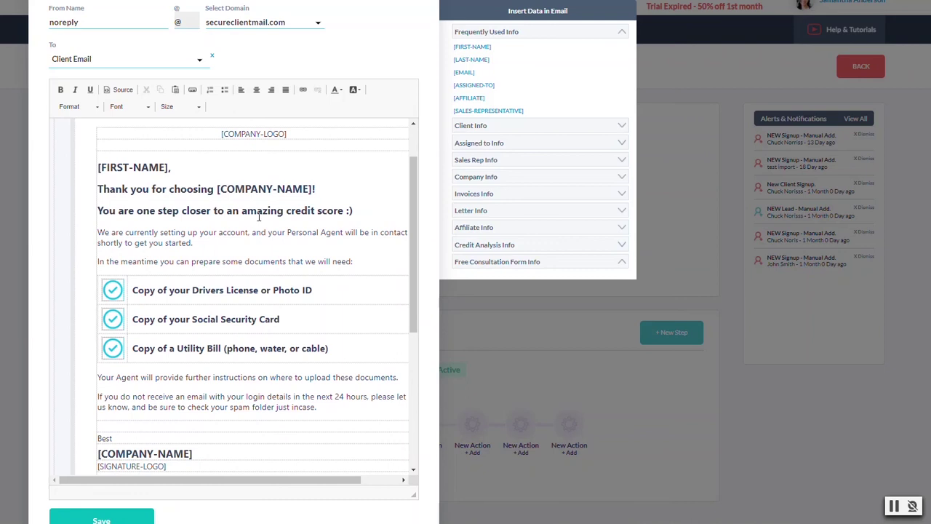
scroll(291, 217, "up", 1)
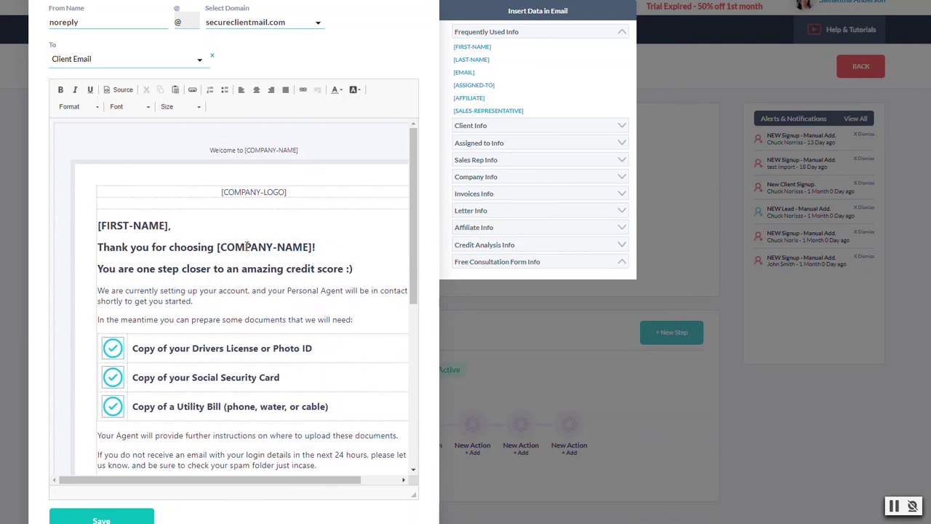
left_click_drag(245, 246, 327, 248)
left_click(253, 287)
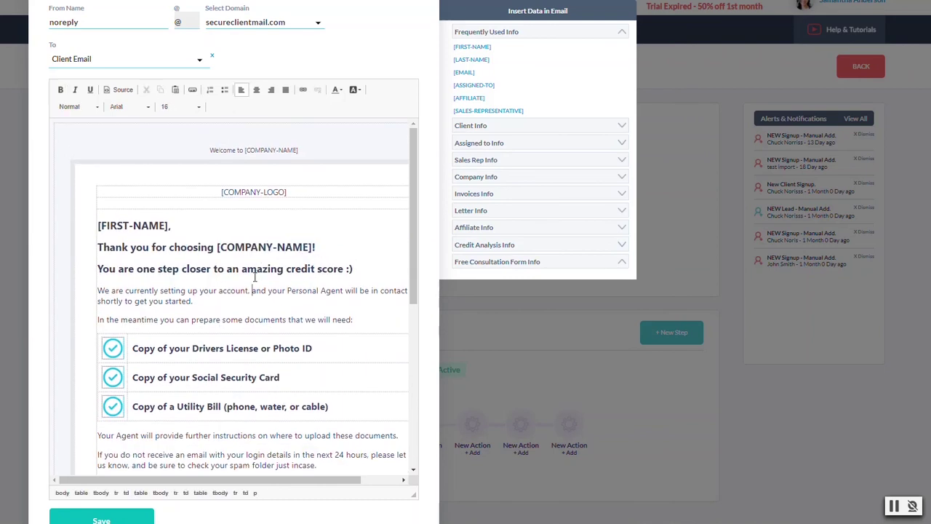
left_click_drag(218, 191, 305, 190)
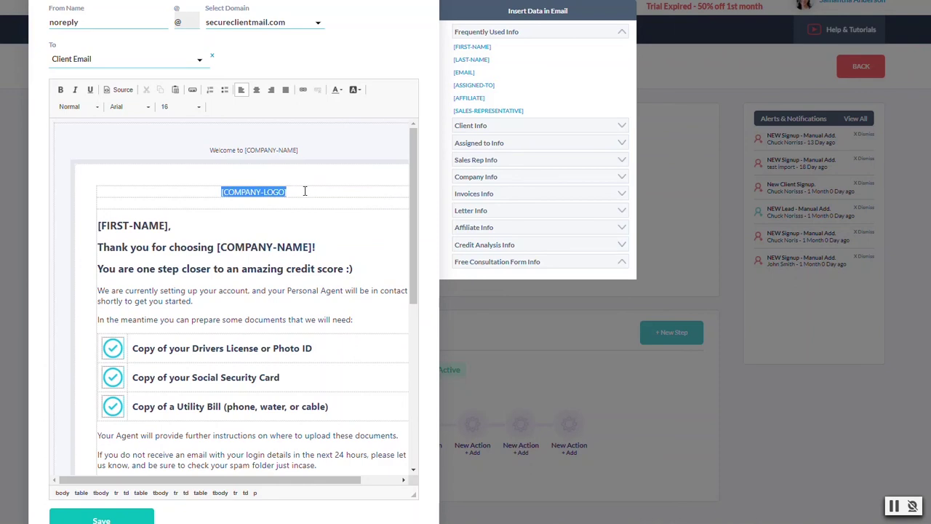
left_click(224, 268)
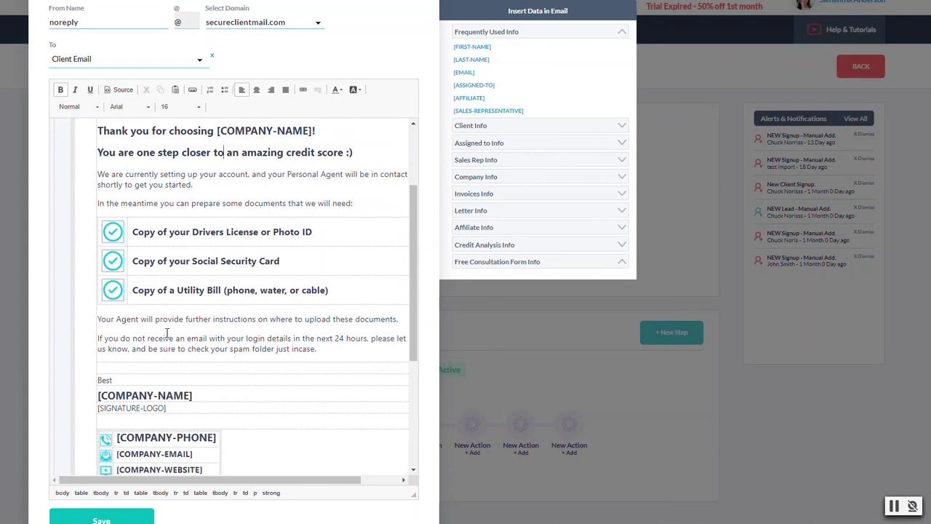
left_click_drag(156, 231, 311, 245)
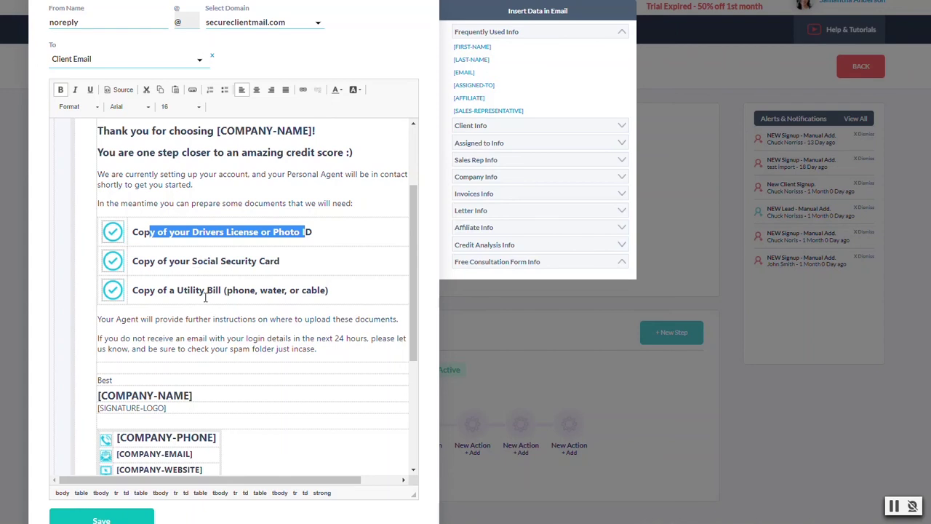
scroll(228, 364, "down", 3)
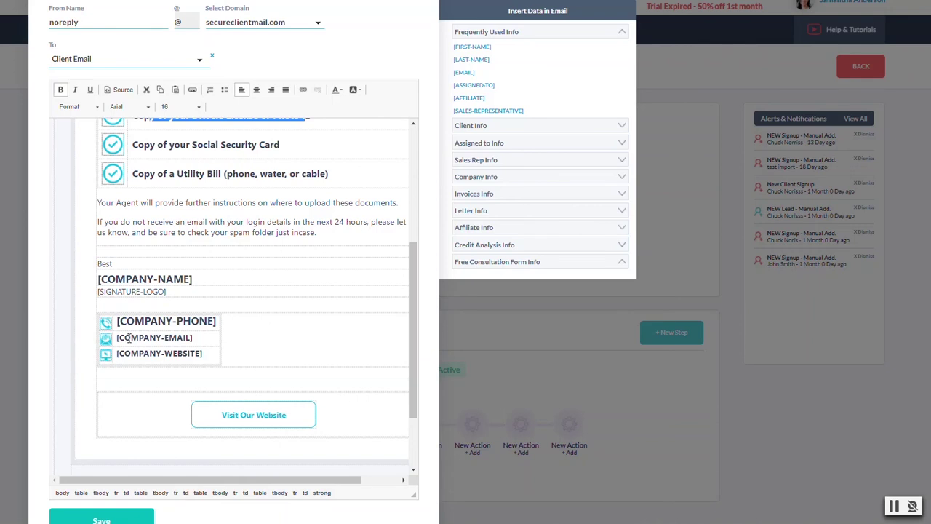
scroll(128, 337, "up", 3)
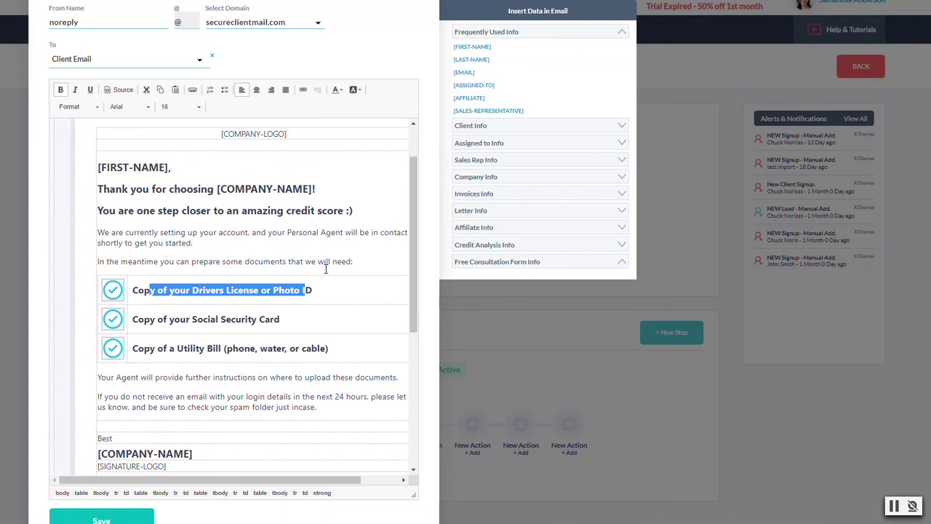
left_click(711, 356)
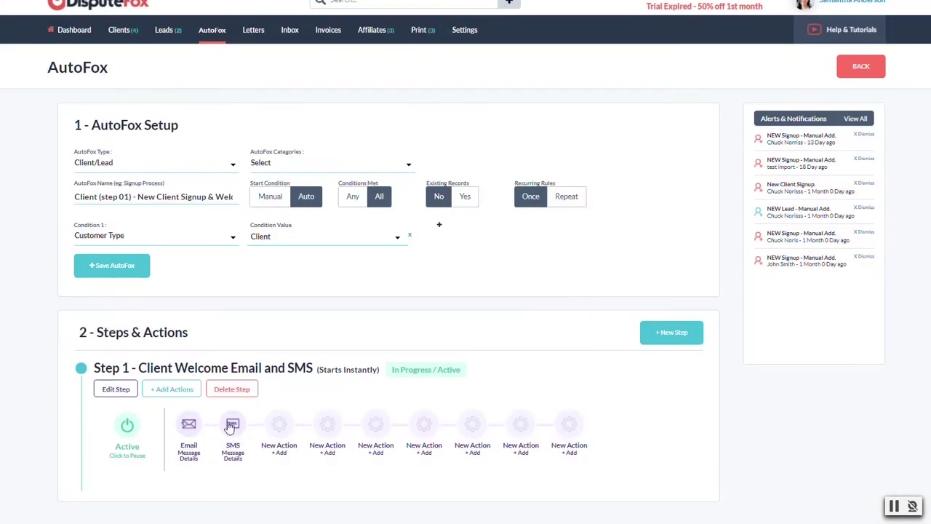
left_click(233, 425)
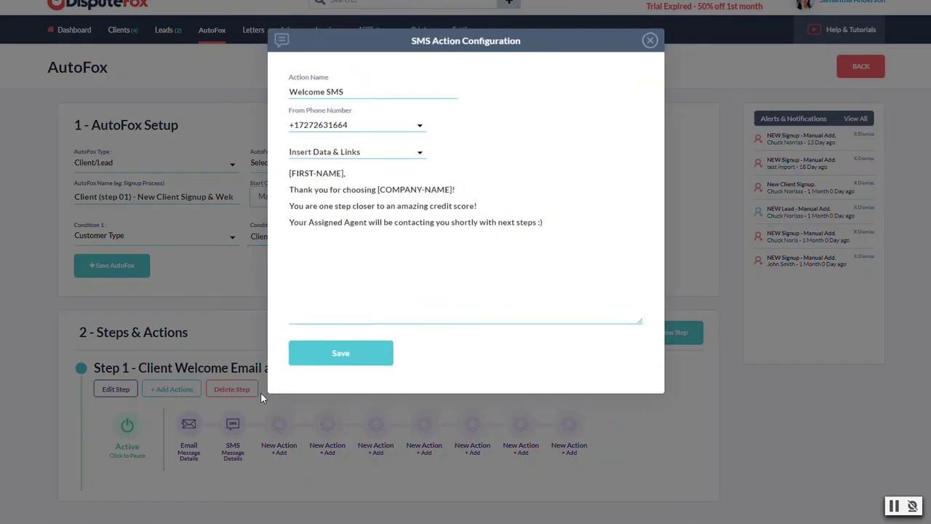
left_click_drag(572, 227, 285, 197)
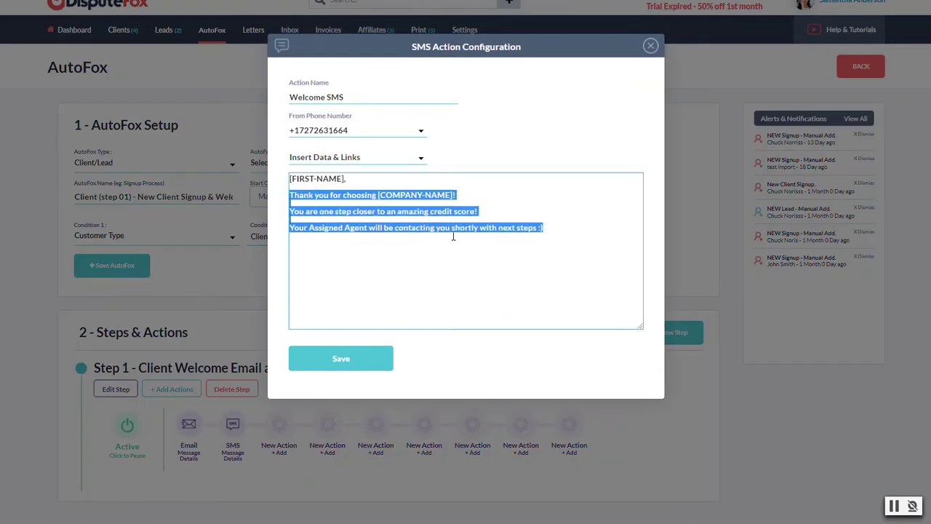
left_click(569, 215)
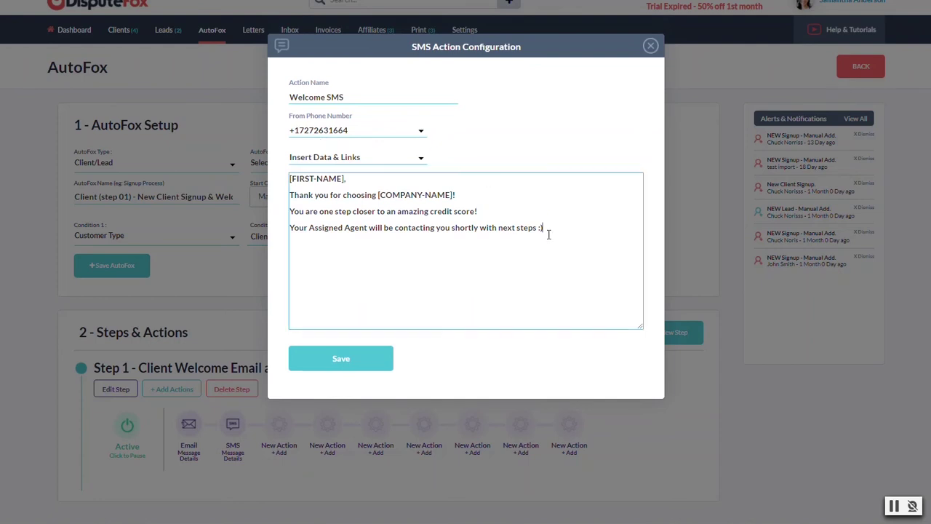
left_click_drag(544, 227, 282, 198)
left_click(290, 200)
left_click(396, 159)
scroll(421, 298, "down", 3)
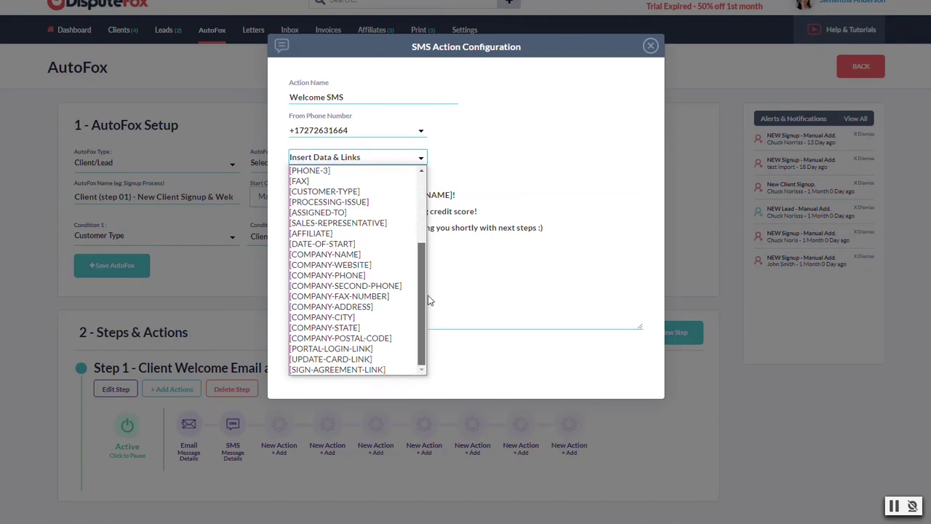
scroll(422, 298, "up", 3)
left_click(449, 209)
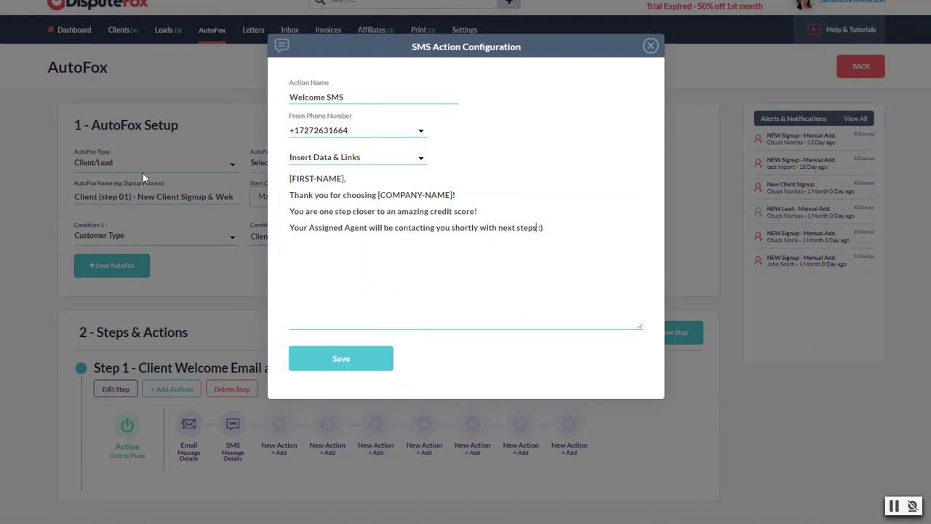
Close the Welcome SMS, return to the campaign list and open Client (step 02) - Agent, On-Boarding & Portal.
left_click(651, 47)
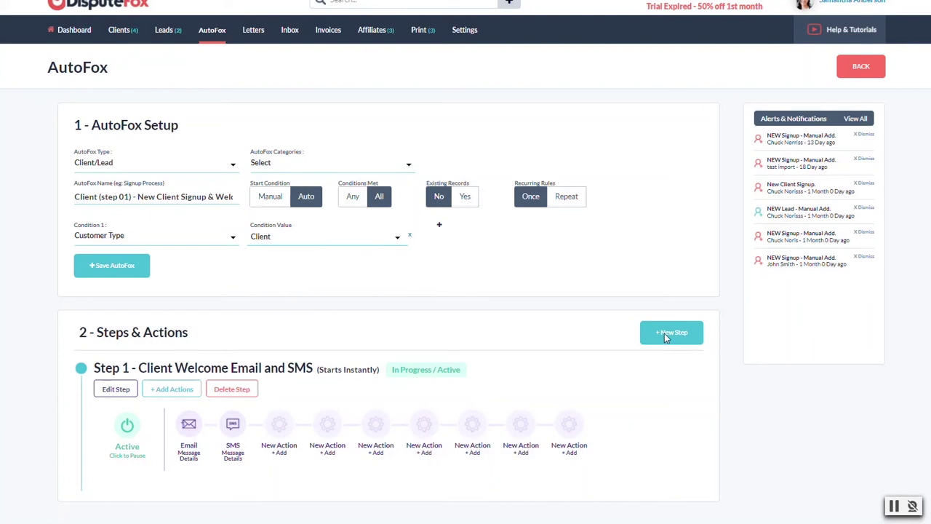
left_click(860, 66)
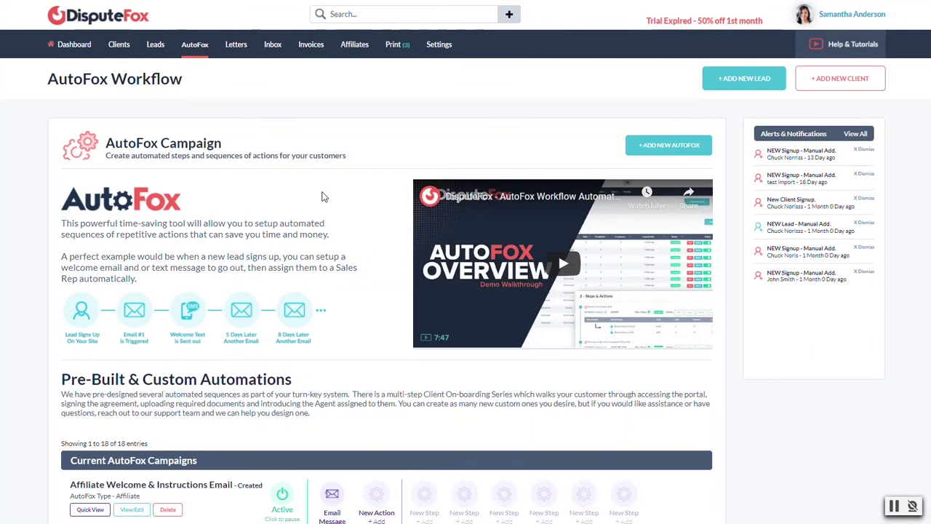
scroll(324, 196, "down", 8)
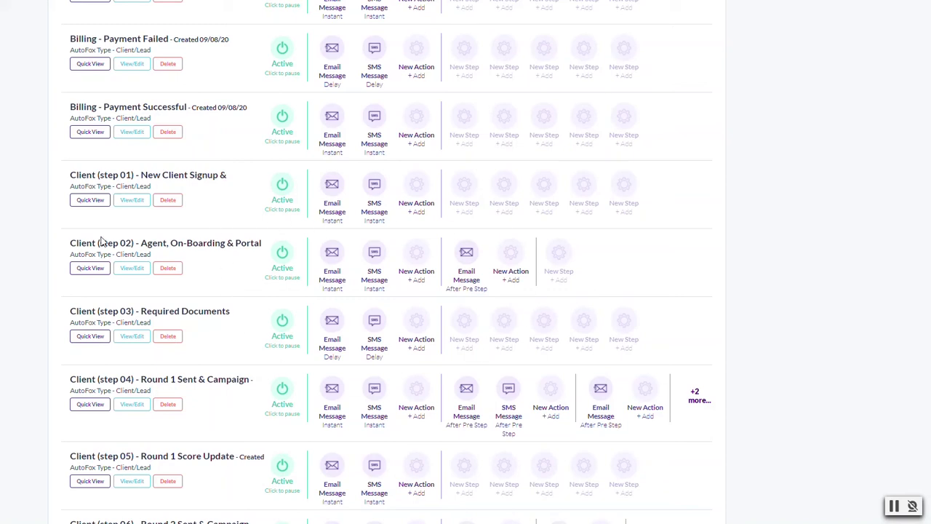
left_click_drag(76, 242, 135, 242)
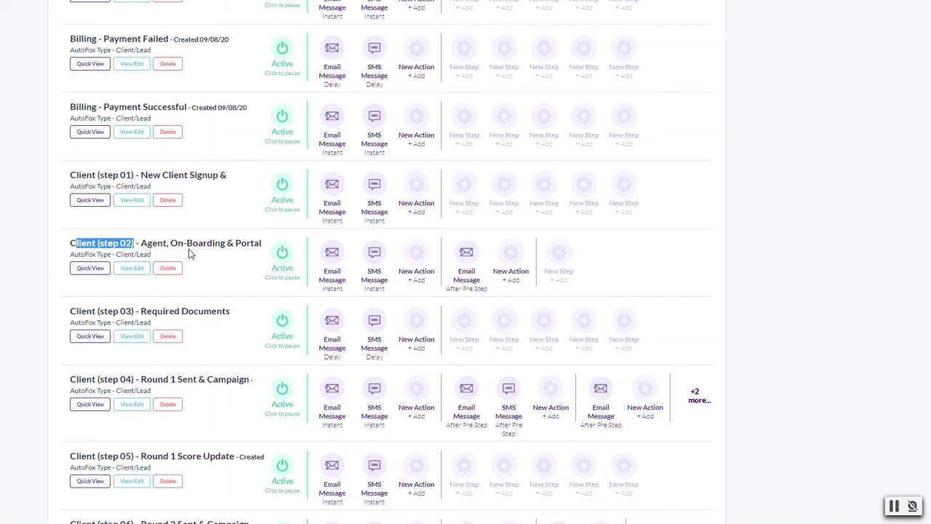
left_click(245, 252)
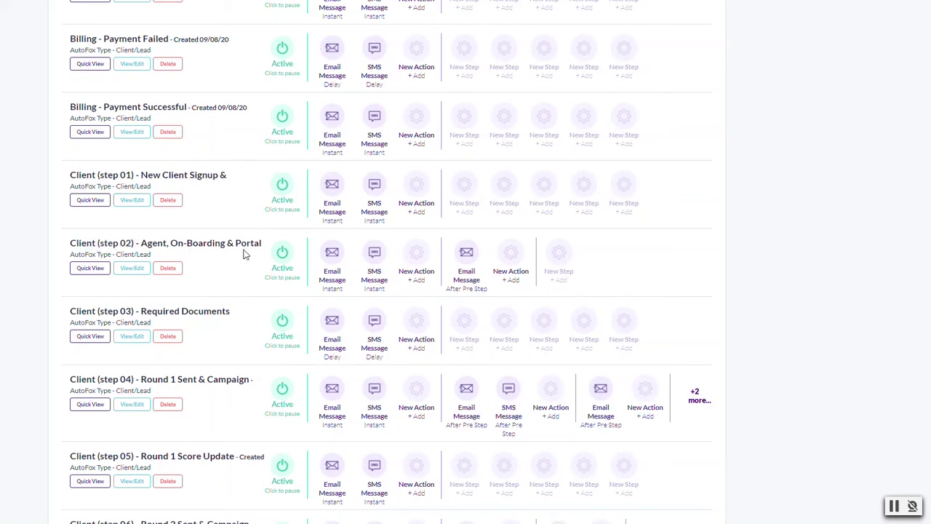
left_click(133, 269)
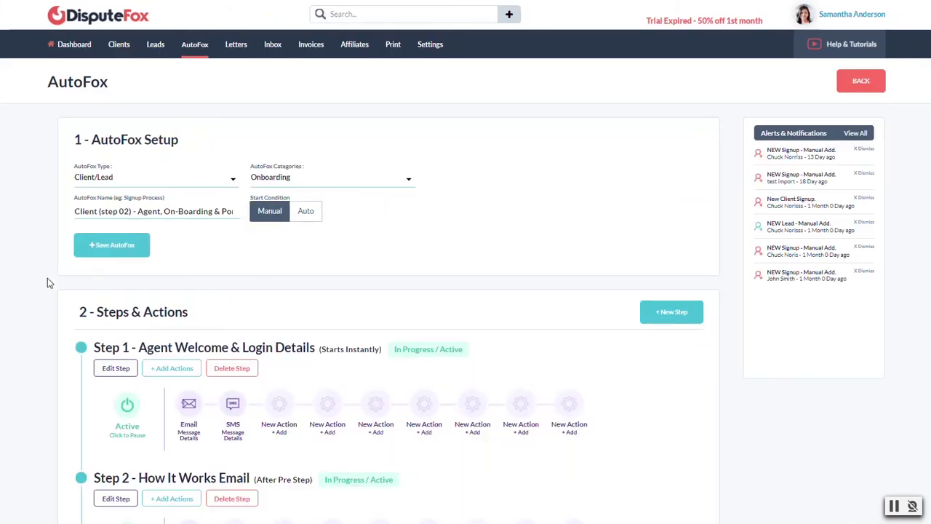
scroll(47, 278, "down", 2)
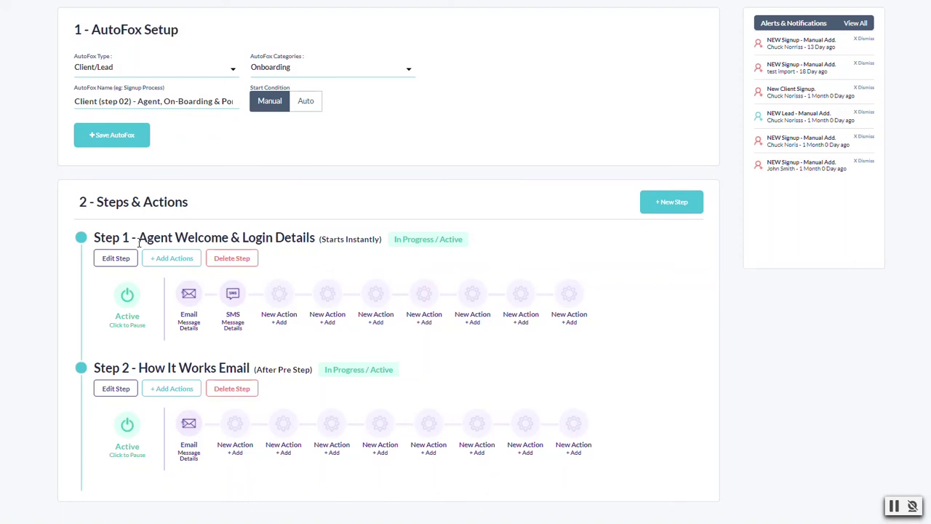
left_click(190, 297)
scroll(409, 138, "down", 5)
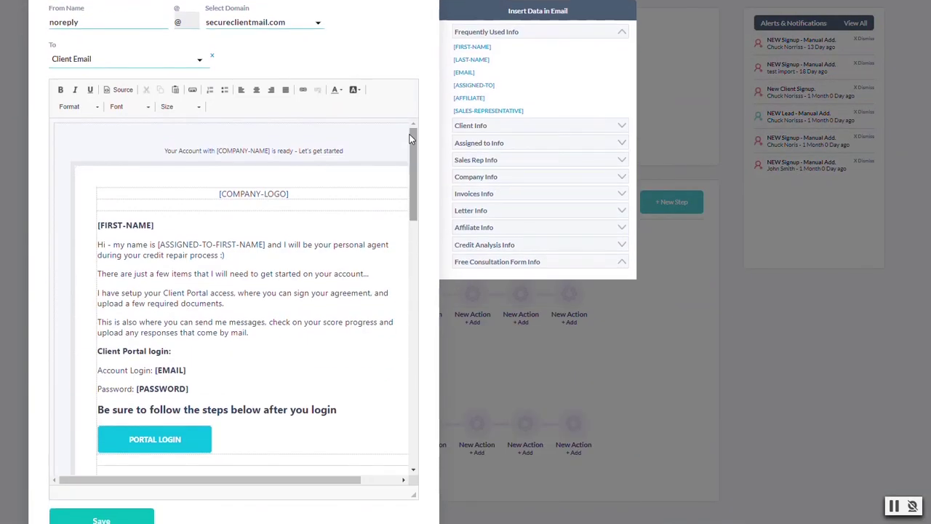
scroll(409, 142, "down", 3)
left_click(370, 214)
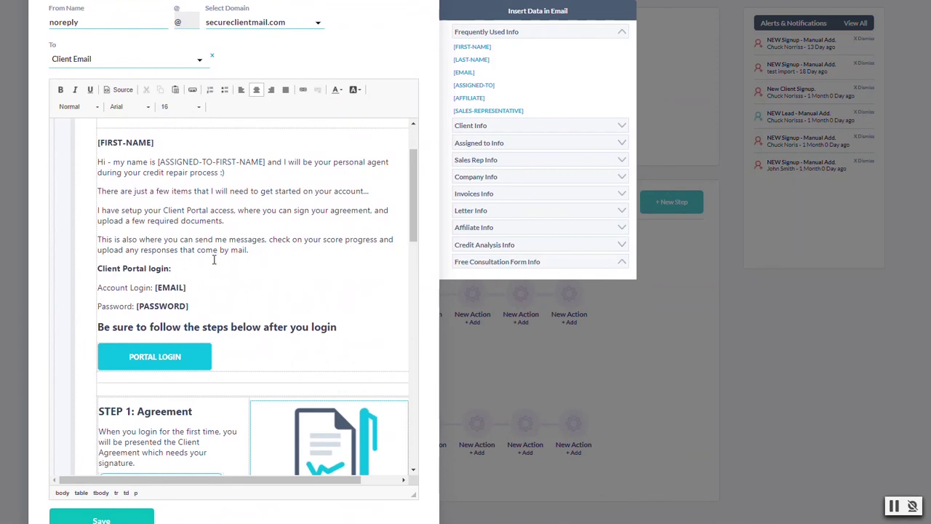
scroll(214, 259, "down", 5)
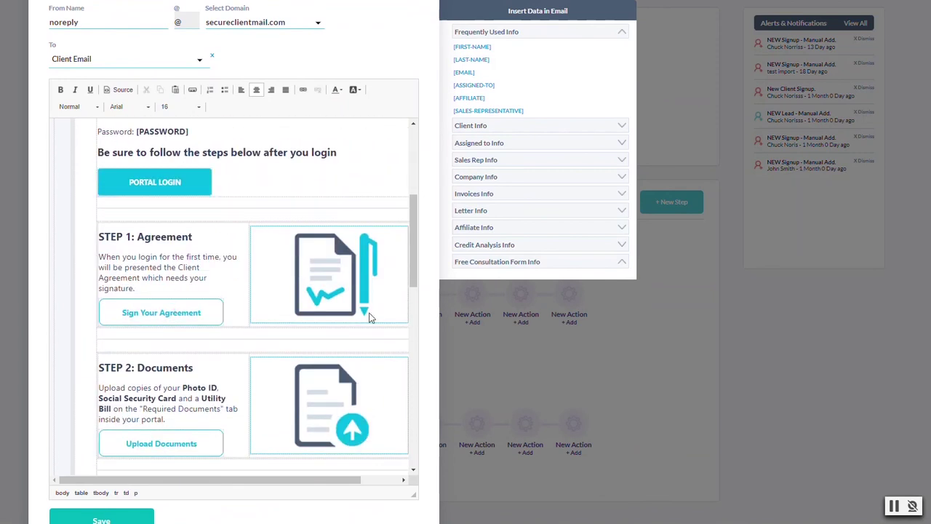
scroll(198, 253, "down", 2)
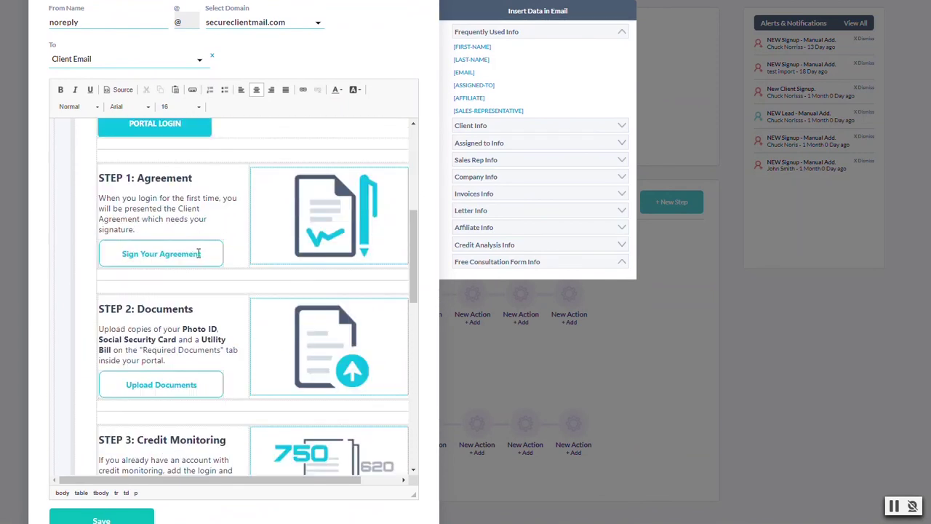
scroll(199, 253, "down", 4)
scroll(205, 257, "down", 2)
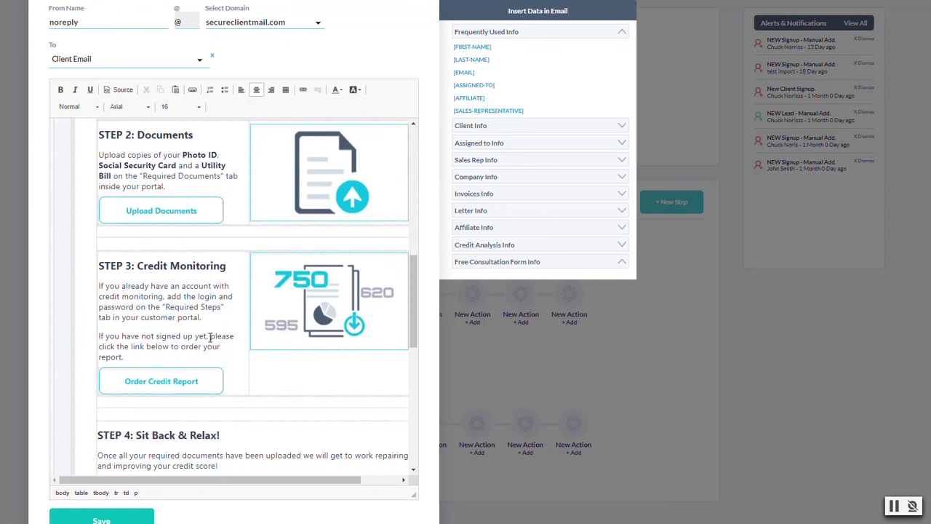
scroll(209, 336, "up", 12)
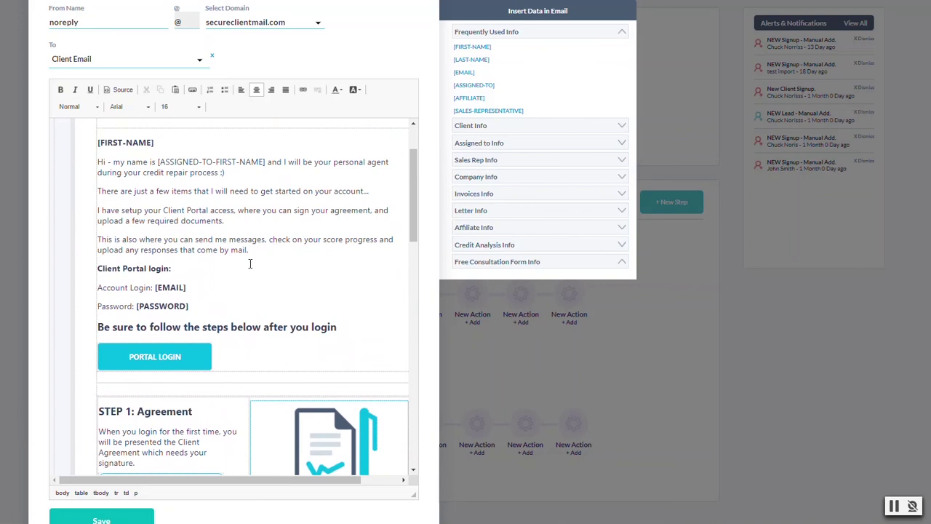
left_click_drag(259, 250, 98, 162)
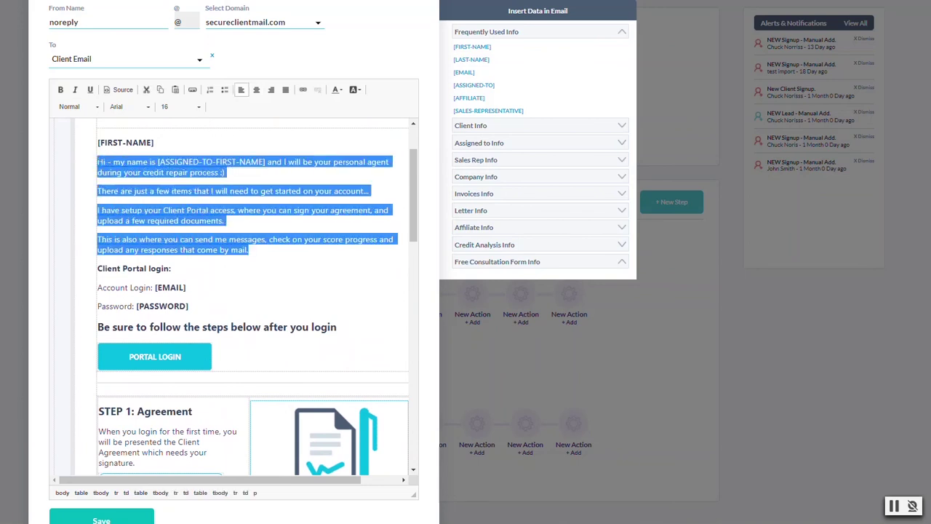
left_click(238, 210)
scroll(239, 214, "down", 2)
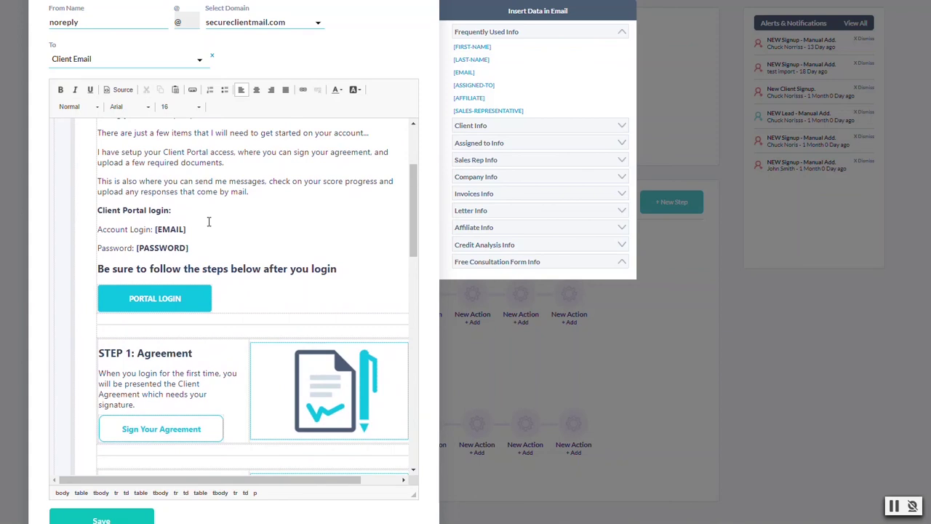
double_click(170, 230)
double_click(161, 247)
left_click(262, 245)
scroll(160, 333, "down", 3)
scroll(287, 283, "down", 2)
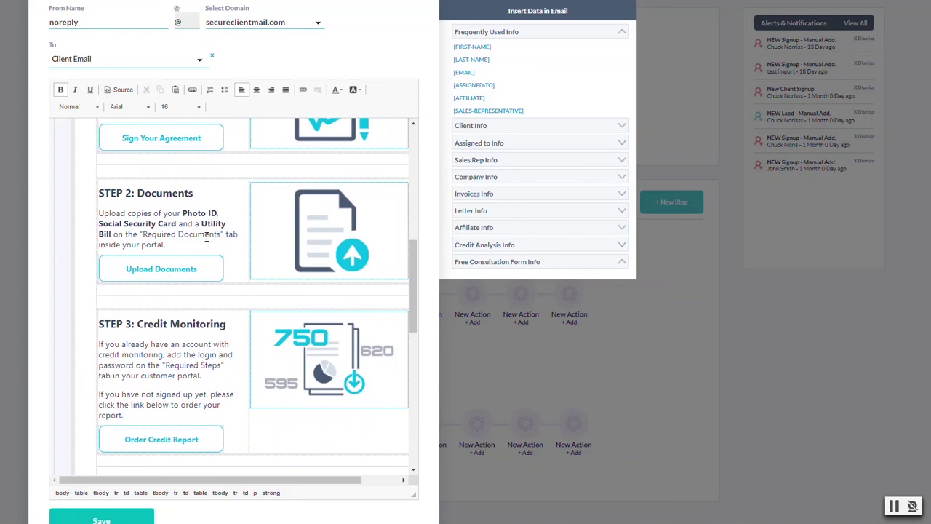
scroll(206, 237, "down", 3)
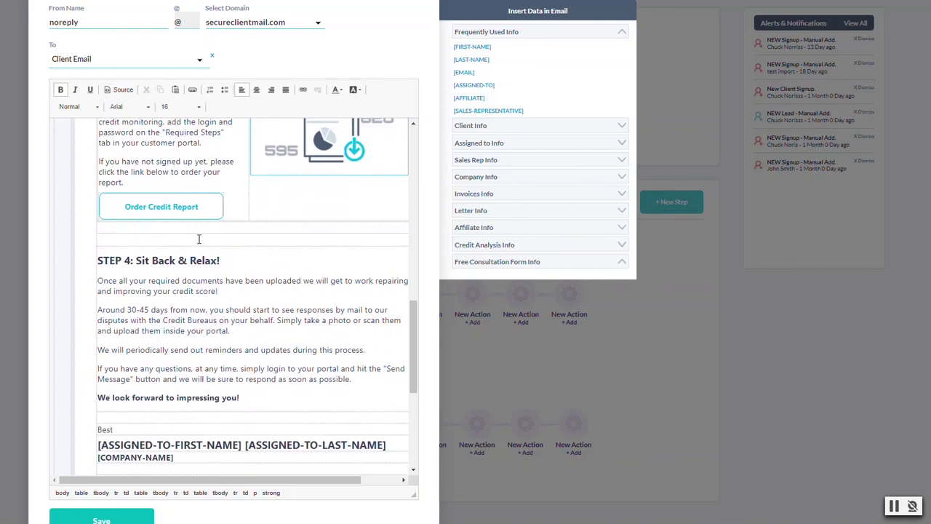
left_click_drag(139, 281, 244, 369)
left_click(233, 330)
scroll(143, 361, "up", 10)
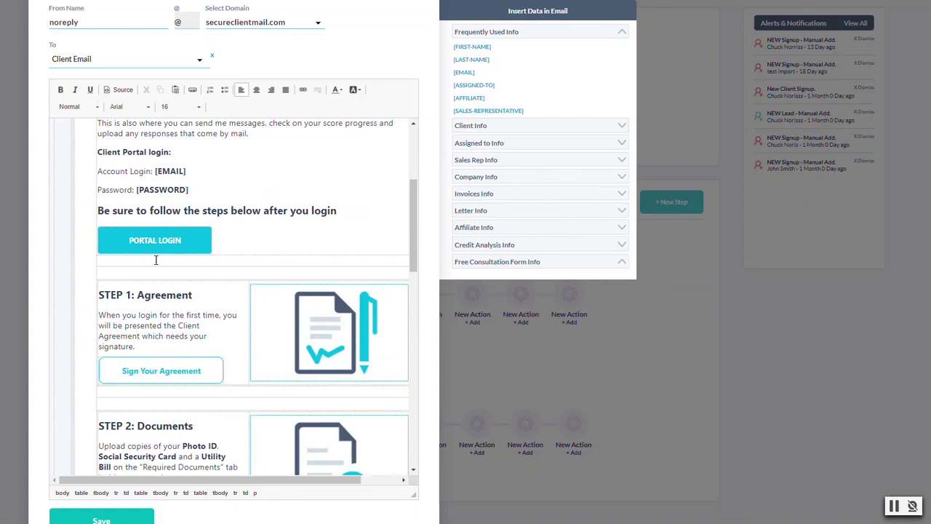
scroll(249, 391, "up", 4)
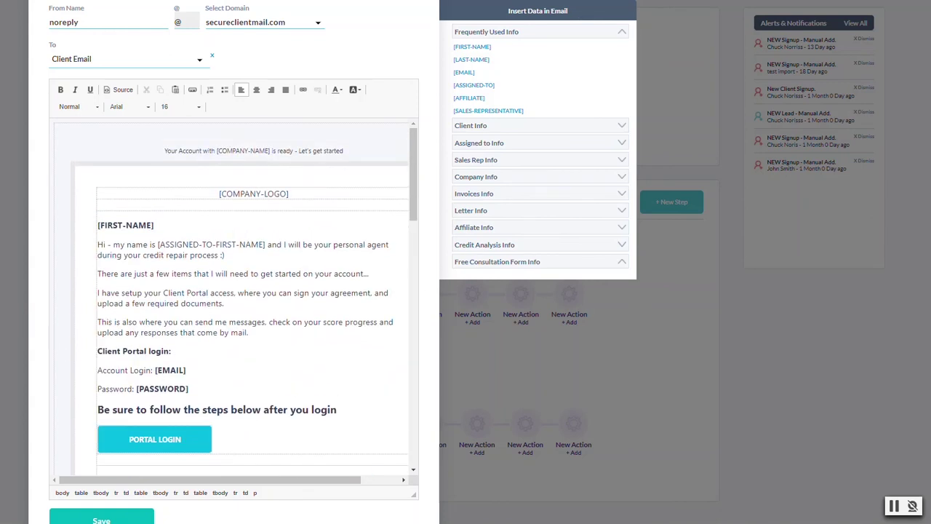
left_click(26, 323)
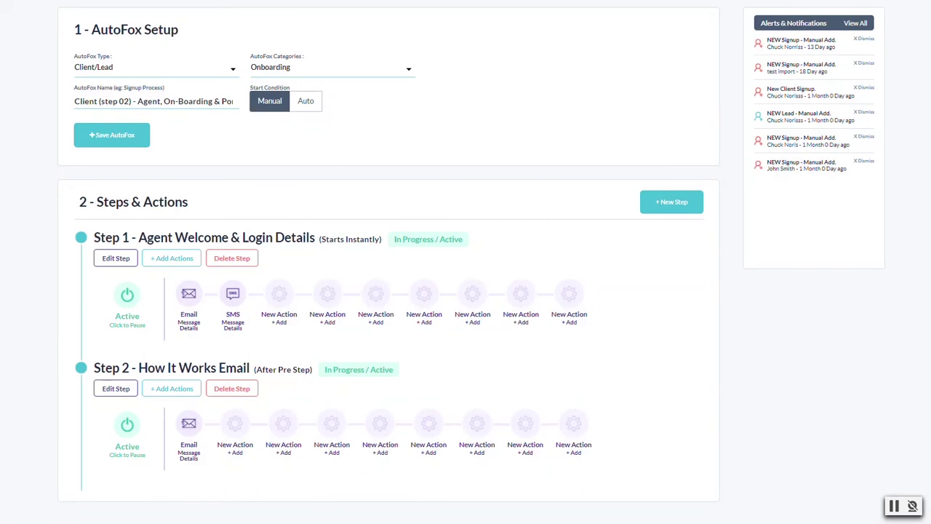
left_click(234, 295)
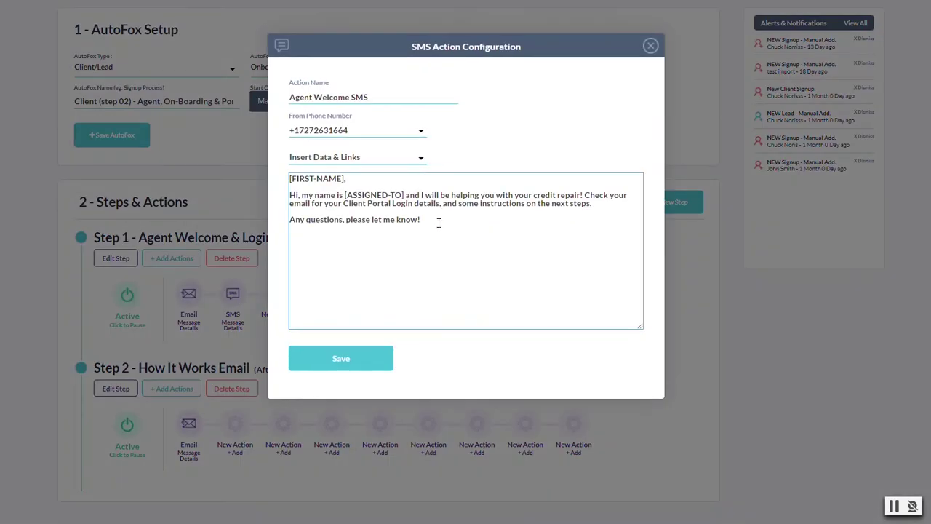
left_click_drag(439, 222, 277, 200)
left_click(463, 230)
left_click(650, 45)
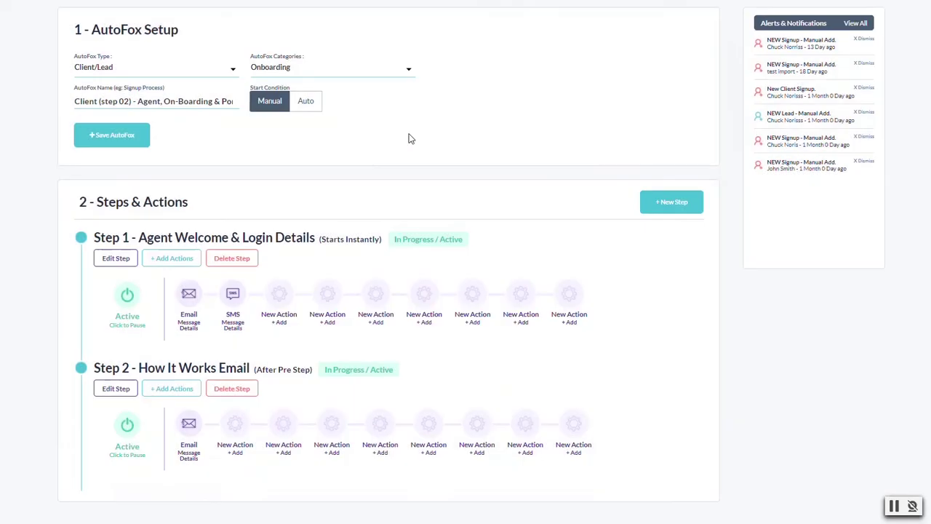
Read through Step 2's How It Works email down to its PORTAL LOGIN button, then close the editor.
left_click(187, 425)
scroll(386, 247, "down", 3)
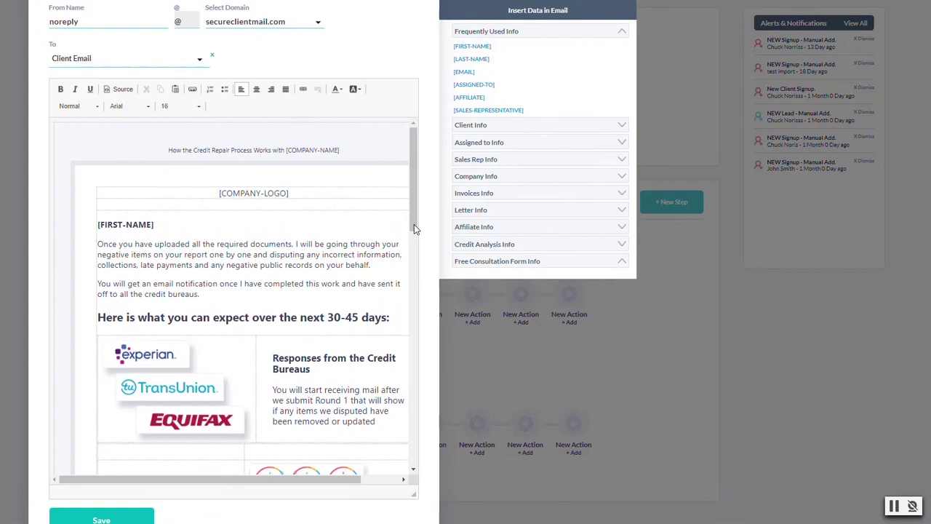
mouse_move(414, 171)
left_mouse_down()
mouse_move(409, 282)
mouse_move(411, 174)
left_mouse_up()
scroll(324, 368, "down", 3)
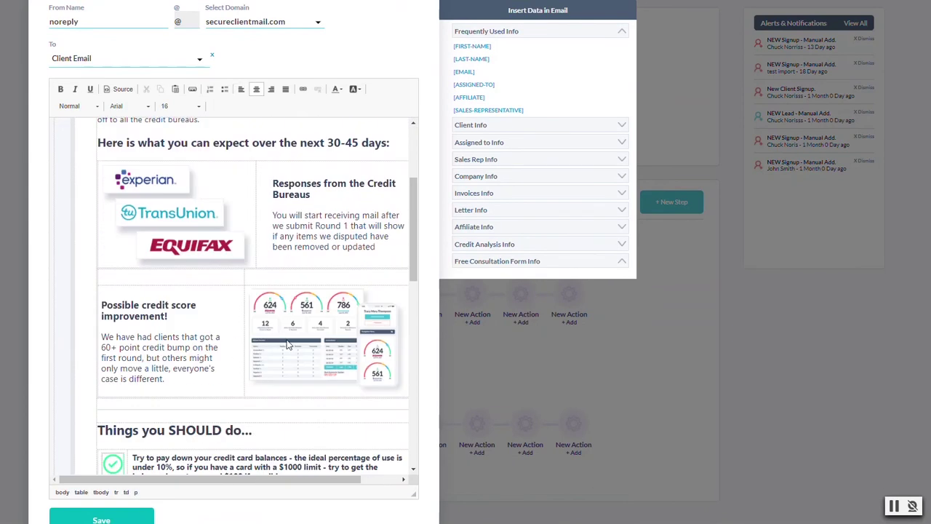
scroll(287, 344, "down", 4)
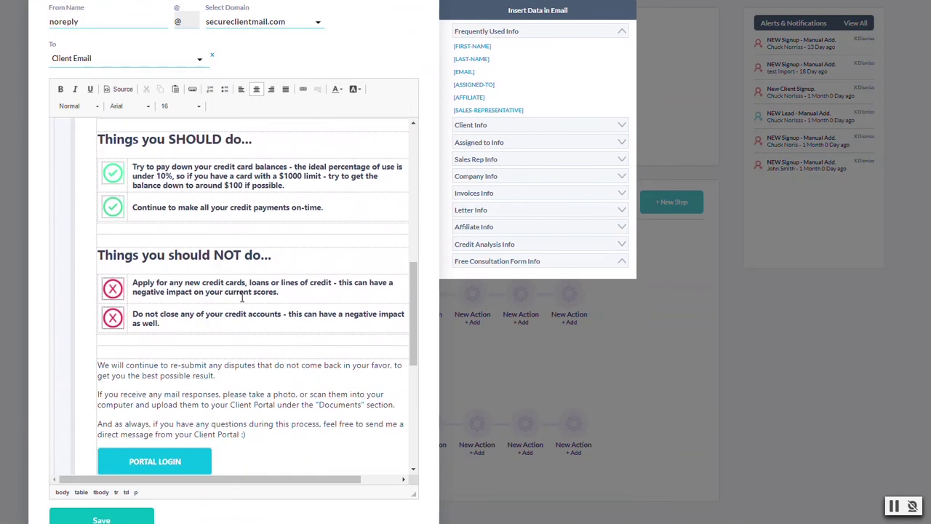
scroll(242, 296, "down", 4)
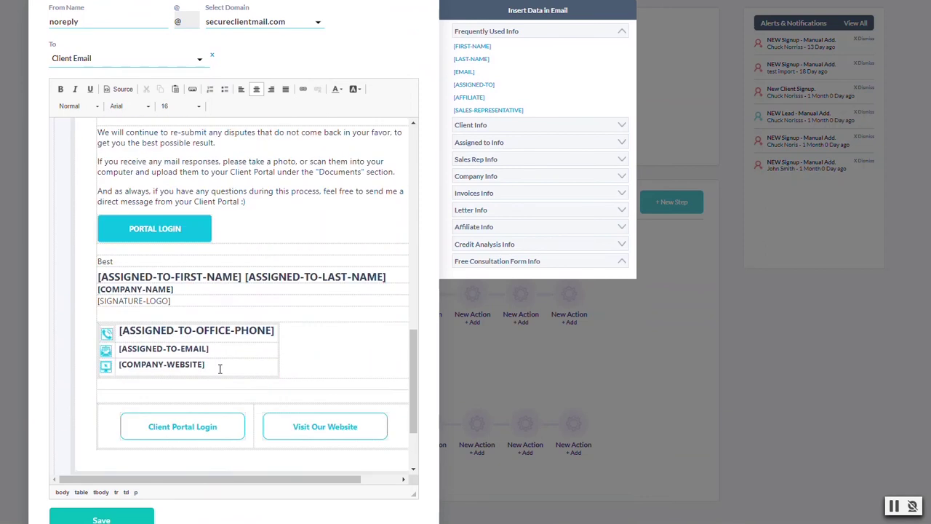
triple_click(178, 228)
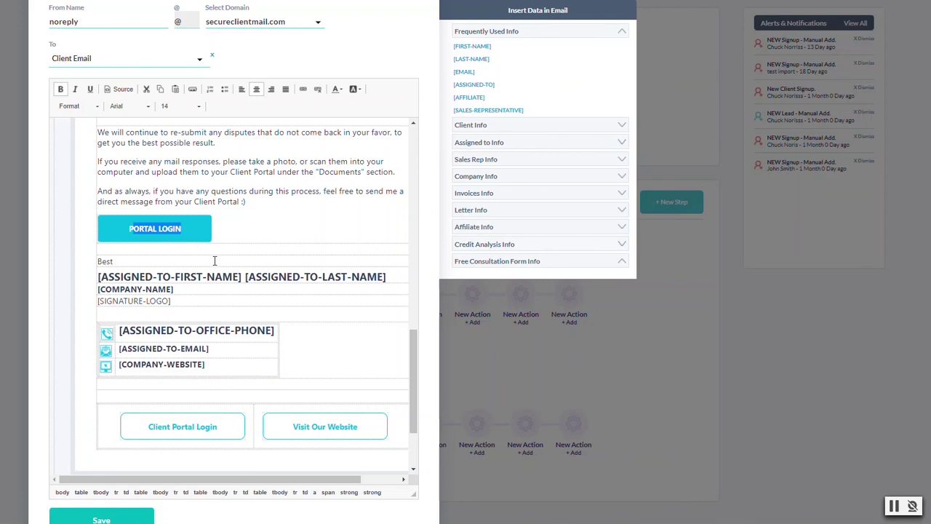
left_click(262, 208)
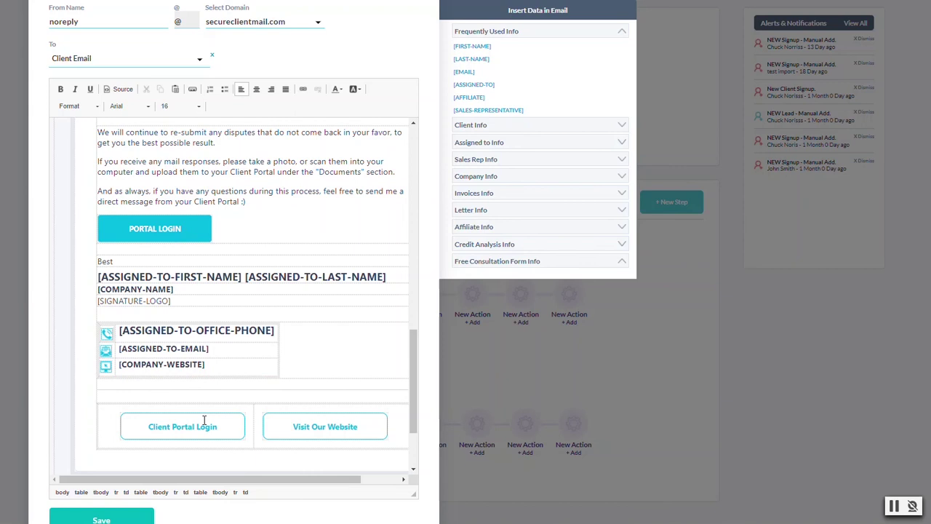
left_click(101, 520)
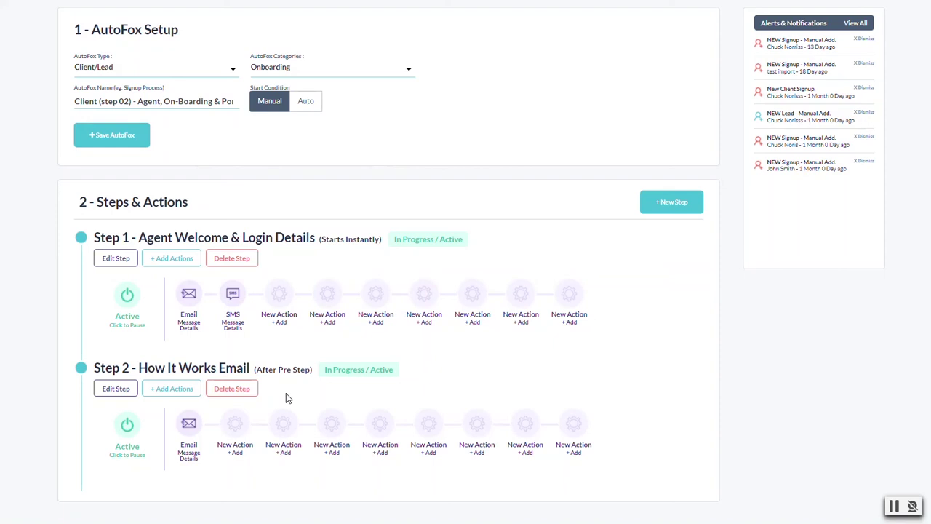
Go back from the step 02 campaign to the Current AutoFox Campaigns list.
scroll(306, 370, "up", 3)
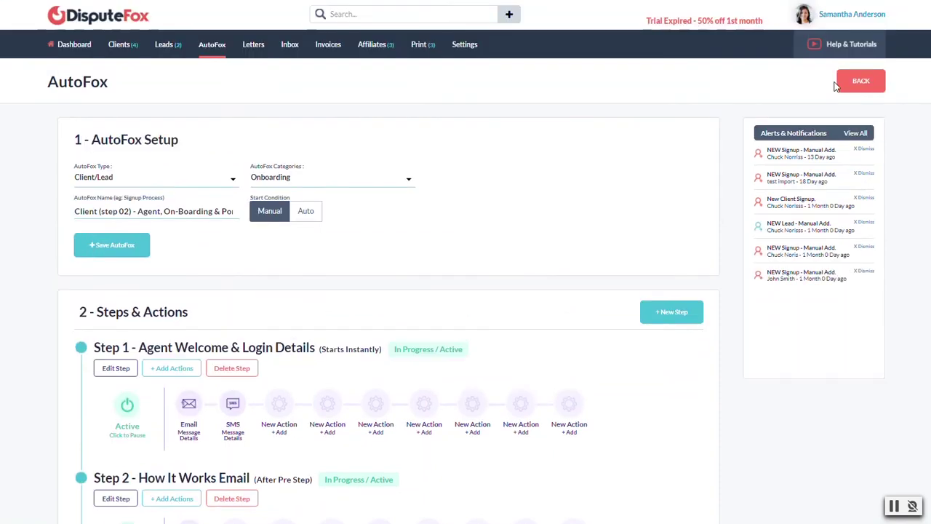
left_click(858, 81)
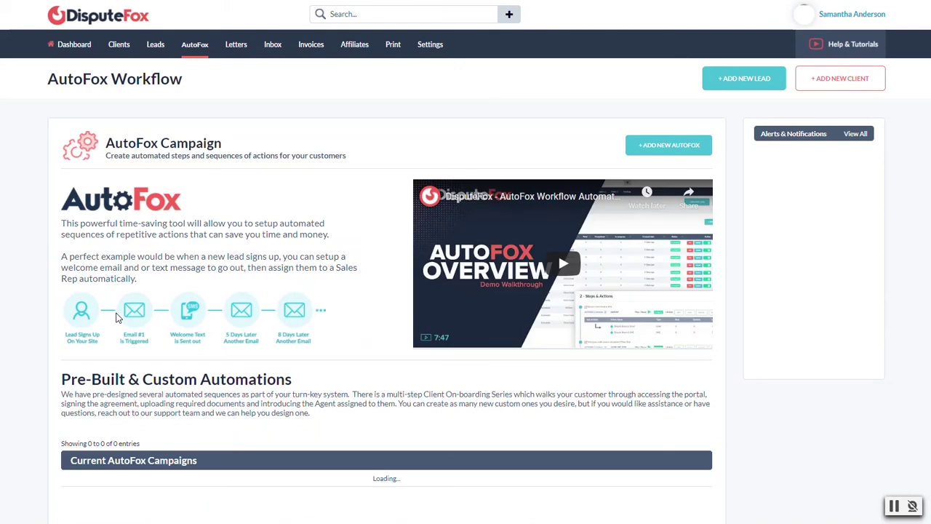
scroll(117, 318, "down", 4)
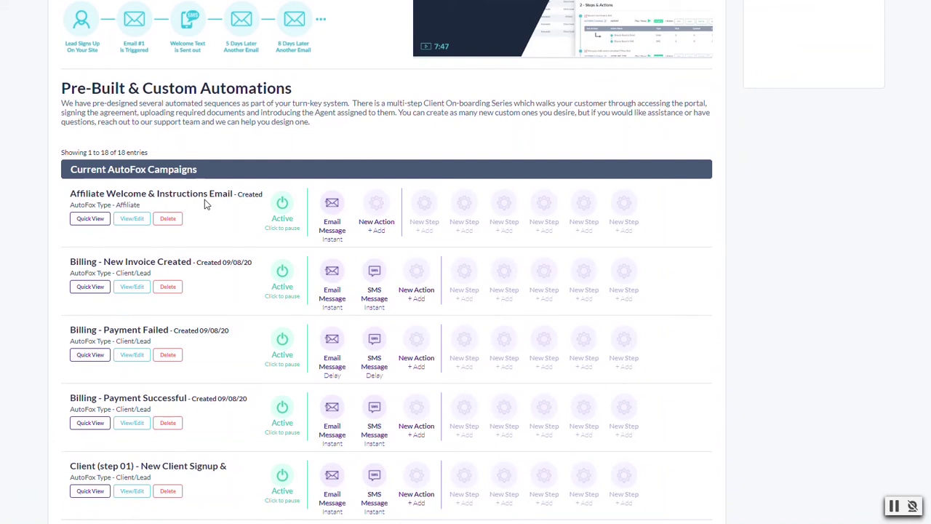
Scroll through the Affiliate Welcome & Instructions email preview, then dismiss it with Esc.
left_click(332, 203)
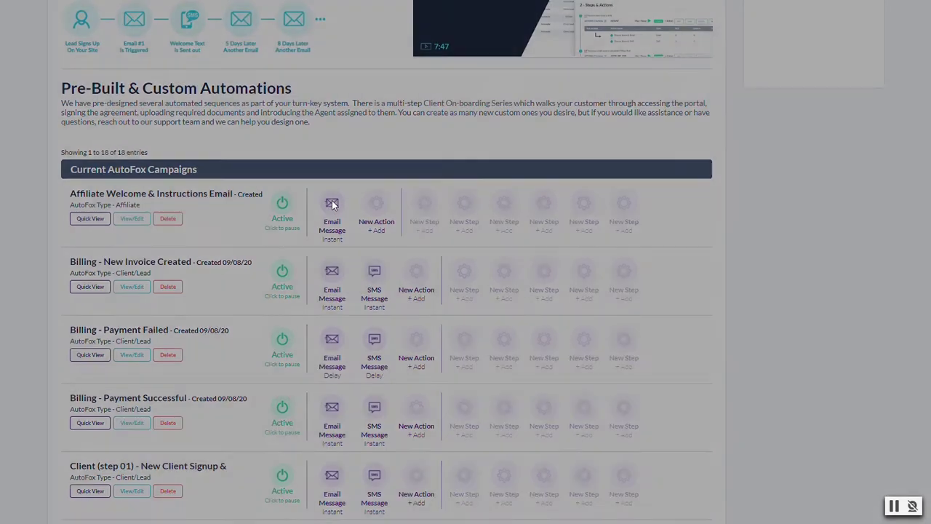
scroll(331, 209, "down", 5)
scroll(367, 266, "down", 5)
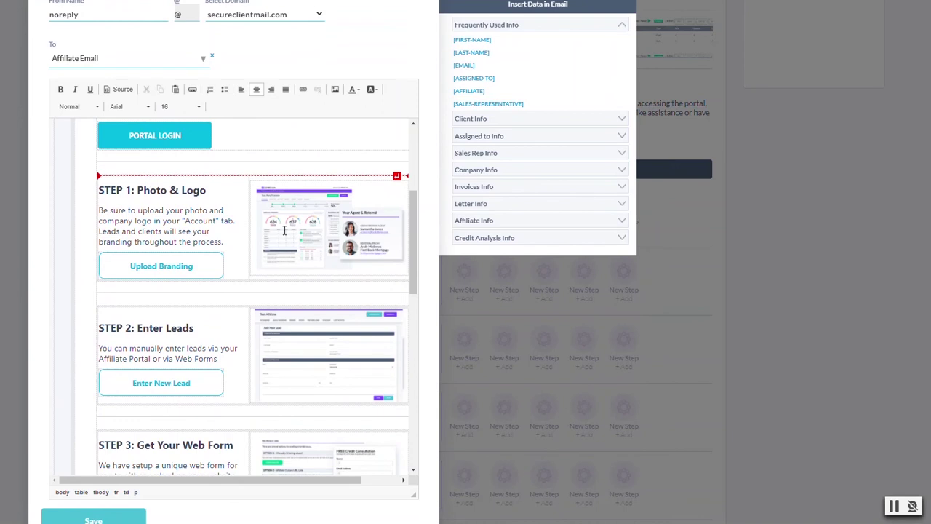
scroll(150, 356, "down", 3)
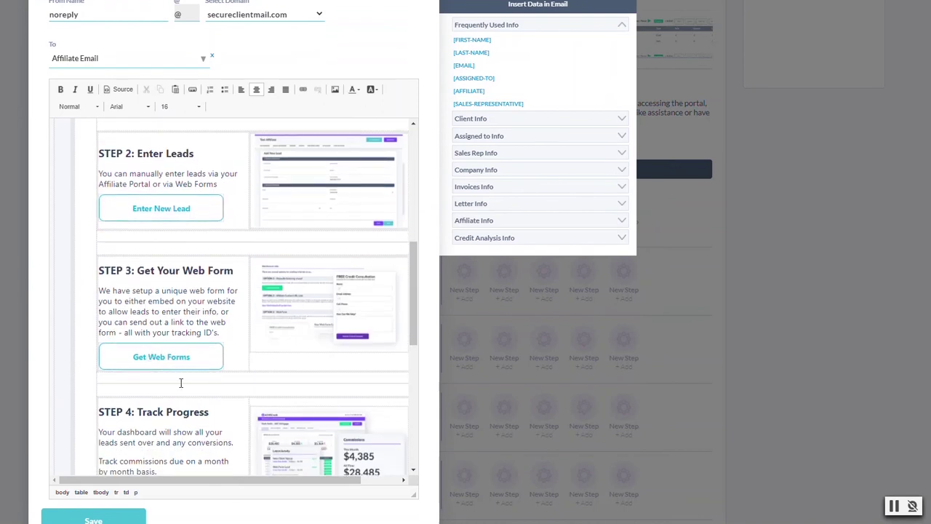
scroll(193, 422, "down", 3)
scroll(207, 371, "up", 7)
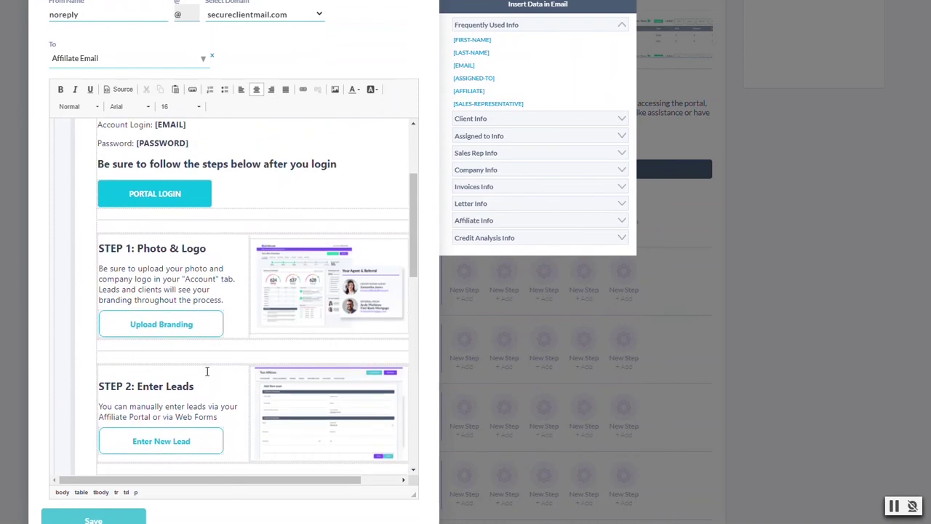
key("Escape")
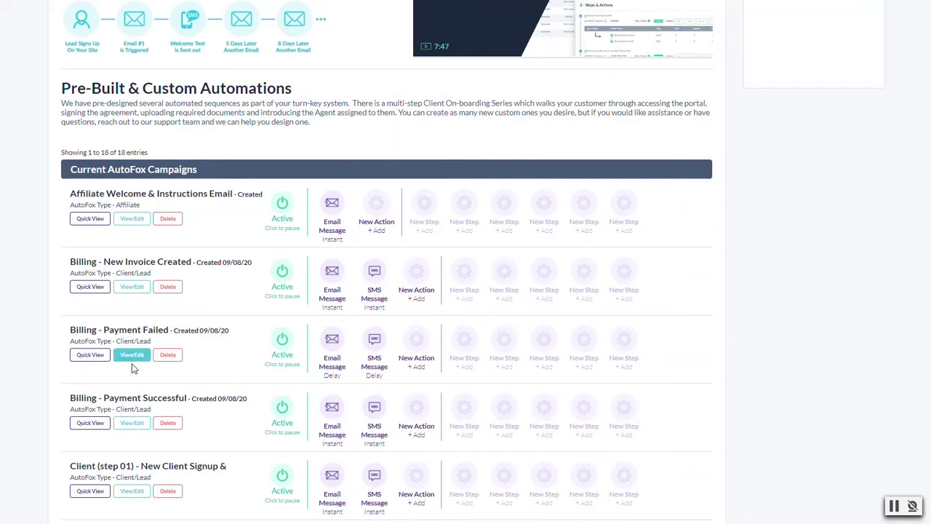
Preview the Billing - Payment Failed email, scrolling through its full body.
scroll(132, 363, "down", 1)
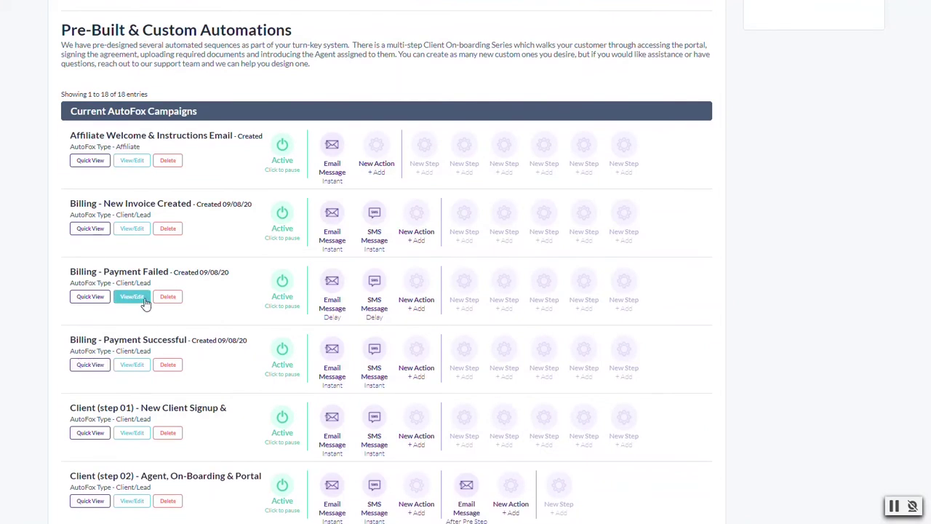
left_click(332, 283)
scroll(326, 272, "down", 4)
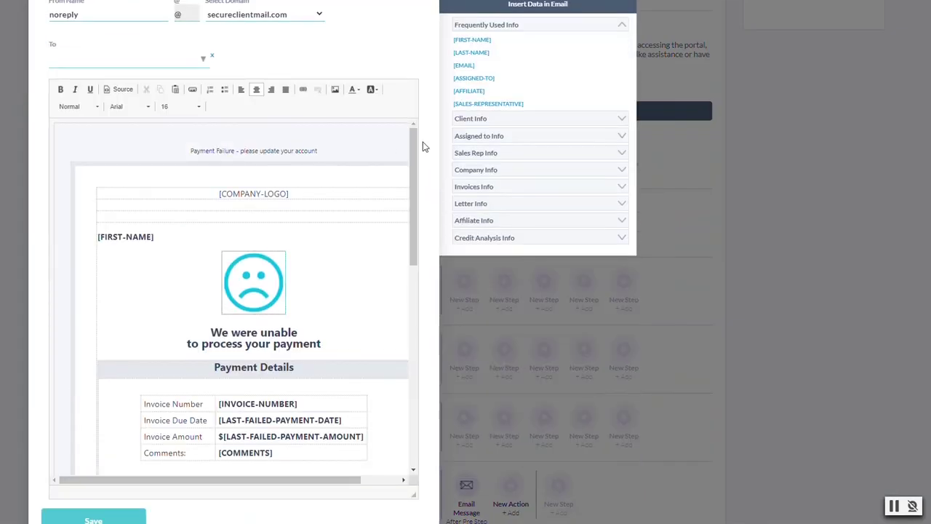
left_click_drag(416, 154, 414, 222)
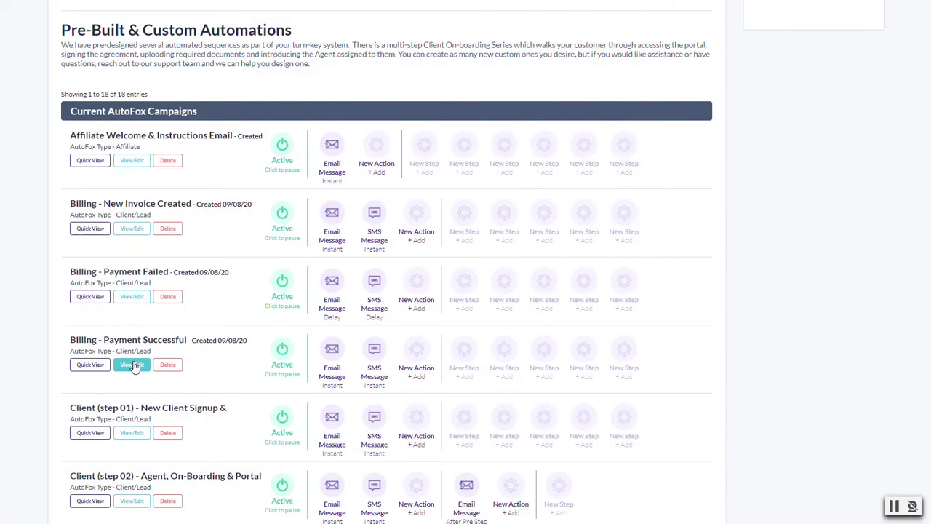
scroll(133, 365, "down", 2)
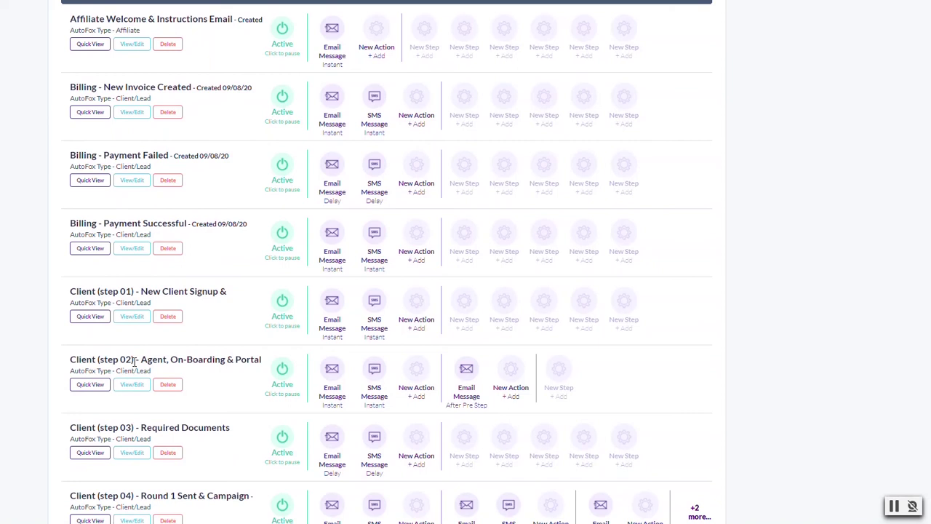
scroll(134, 361, "down", 2)
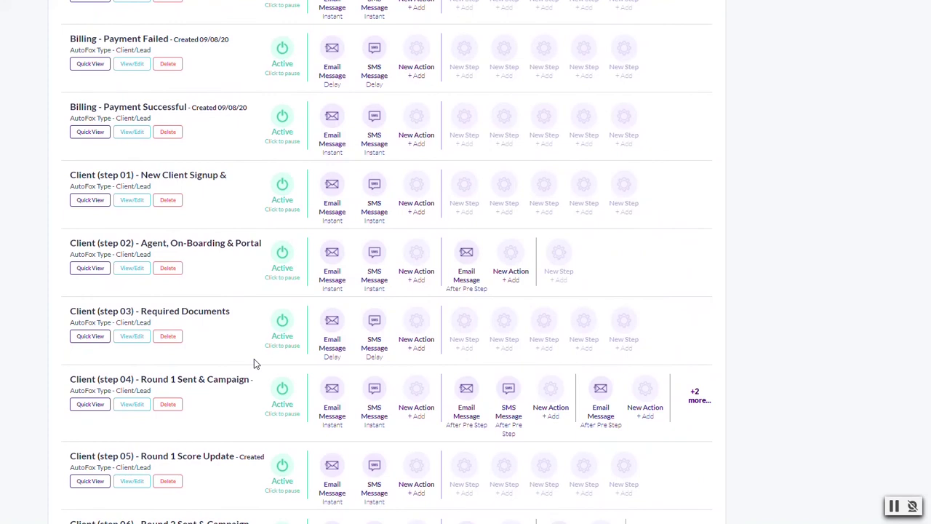
scroll(167, 301, "down", 1)
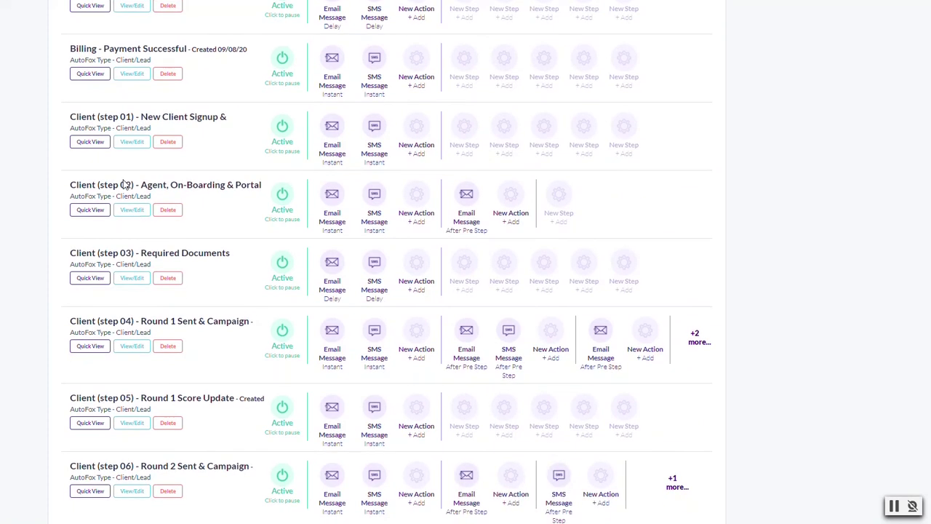
Move past the Billing email down the list to the Client (step 04) Round 1 Sent campaign.
left_click_drag(152, 255, 213, 256)
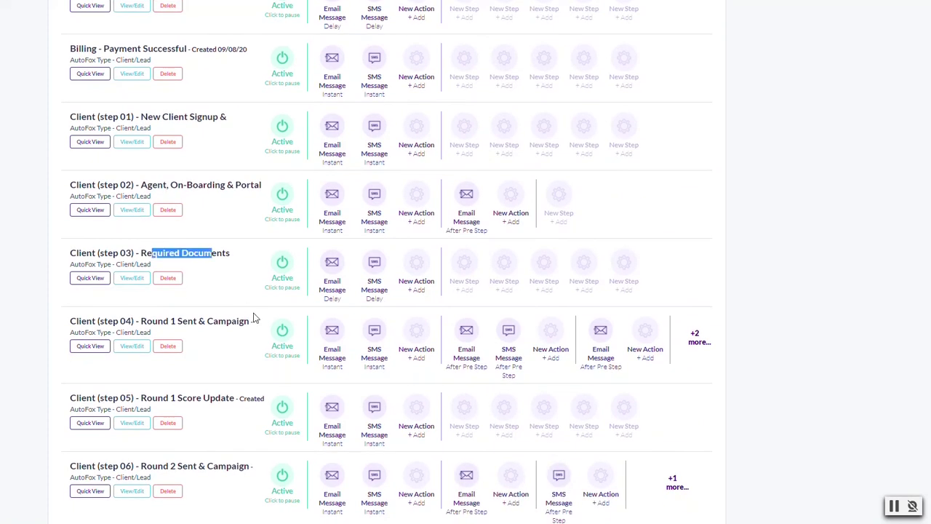
left_click(253, 316)
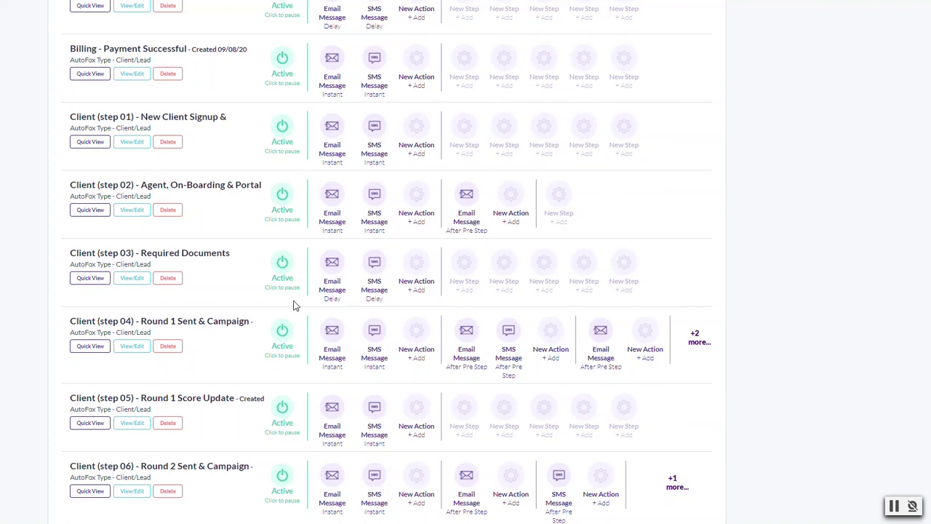
scroll(208, 327, "down", 1)
scroll(194, 324, "down", 1)
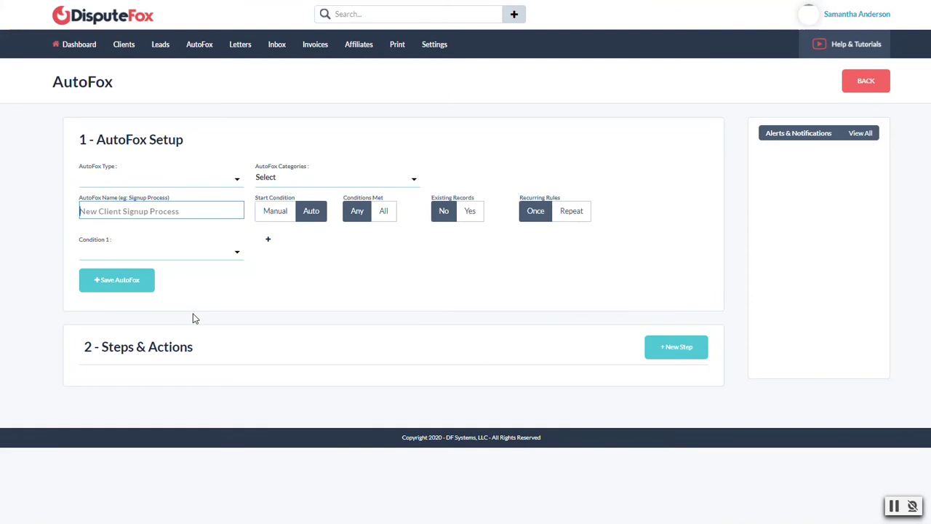
Preview Step 1's Round 1 sent email, then highlight Step 2's '7 Days Out' timing.
scroll(192, 314, "down", 4)
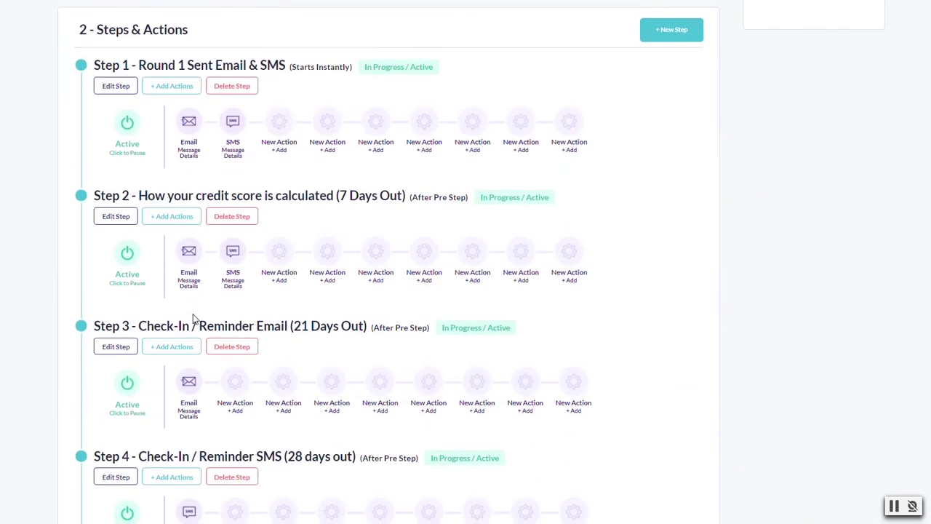
scroll(293, 264, "up", 2)
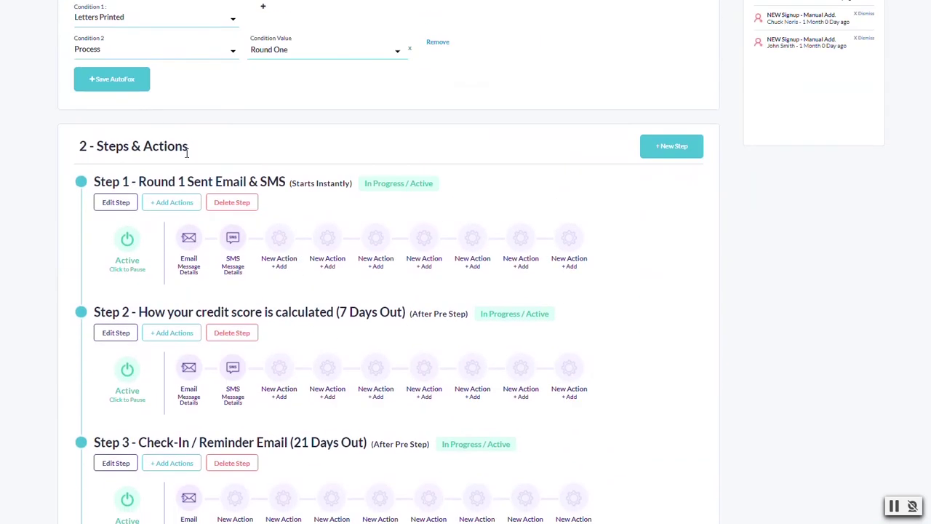
left_click(189, 245)
scroll(289, 262, "down", 3)
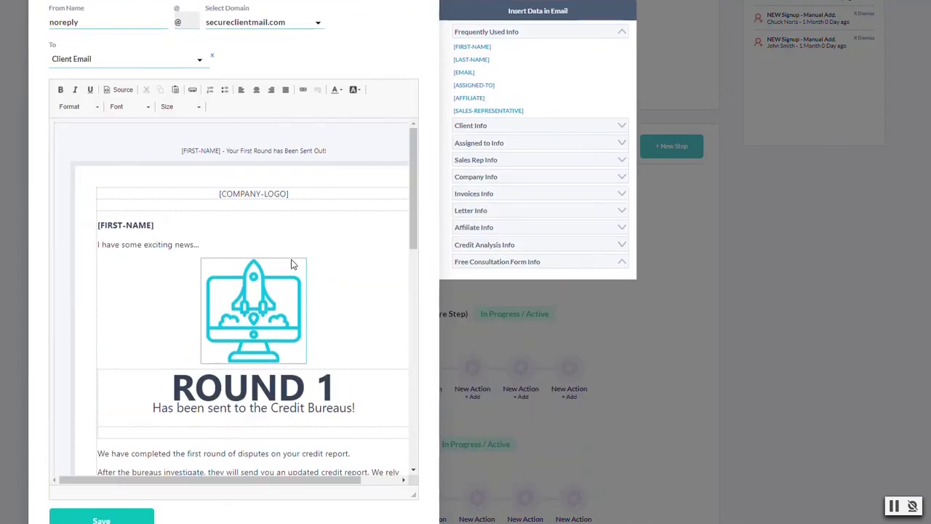
left_click_drag(409, 163, 413, 131)
key("Escape")
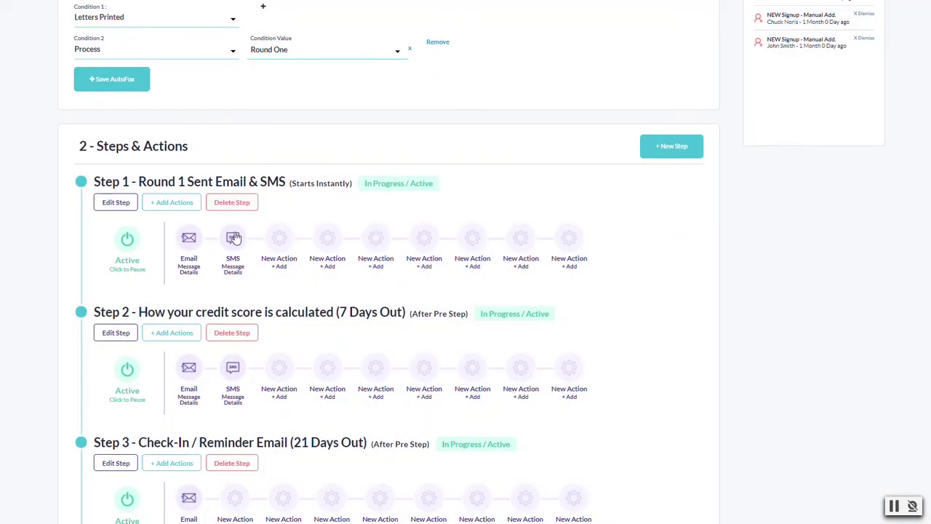
scroll(234, 244, "down", 2)
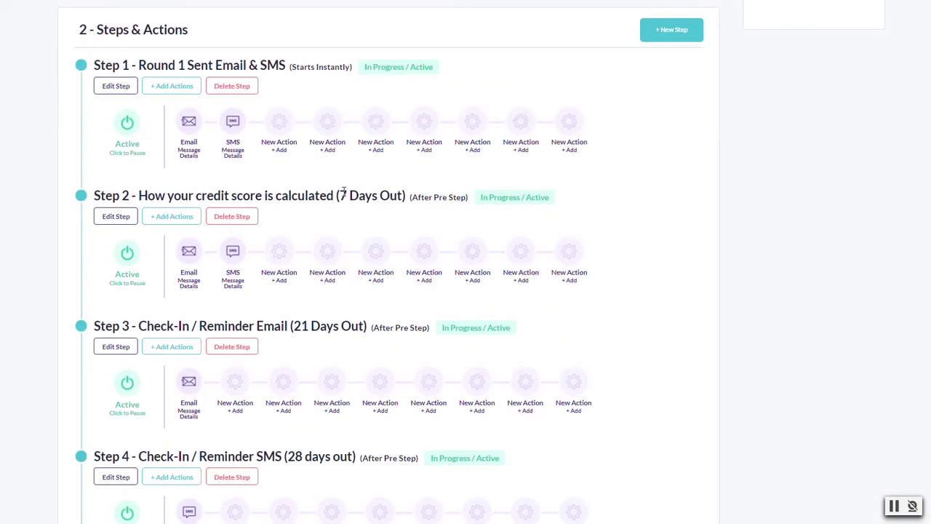
left_click_drag(340, 192, 407, 197)
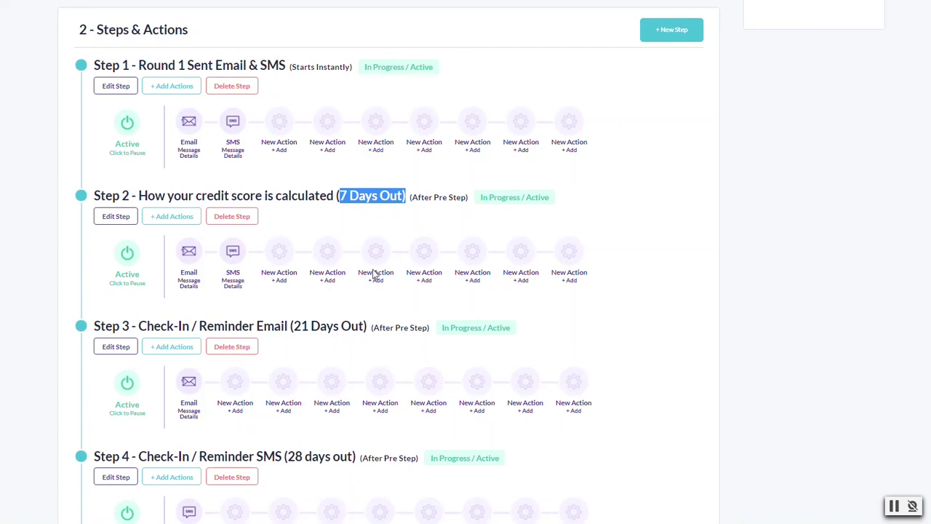
left_click(190, 256)
scroll(266, 269, "down", 3)
scroll(419, 175, "down", 3)
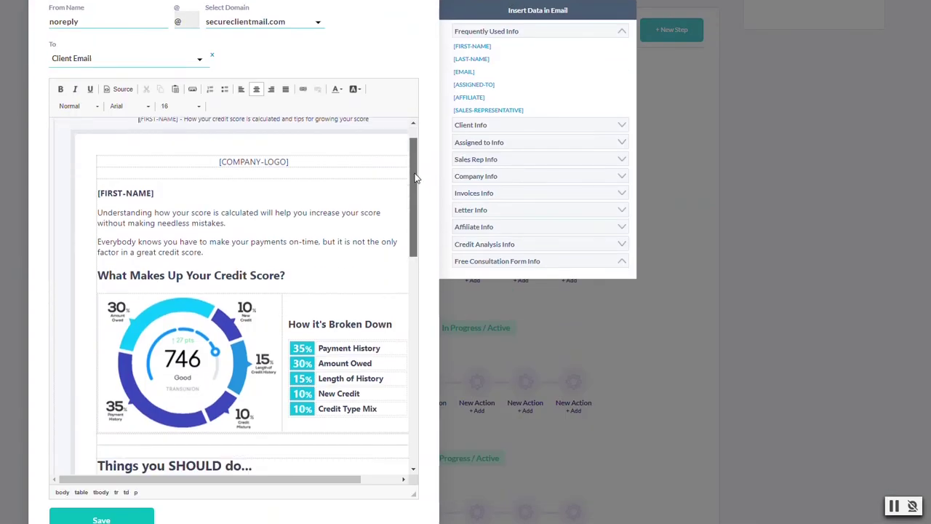
scroll(308, 356, "down", 3)
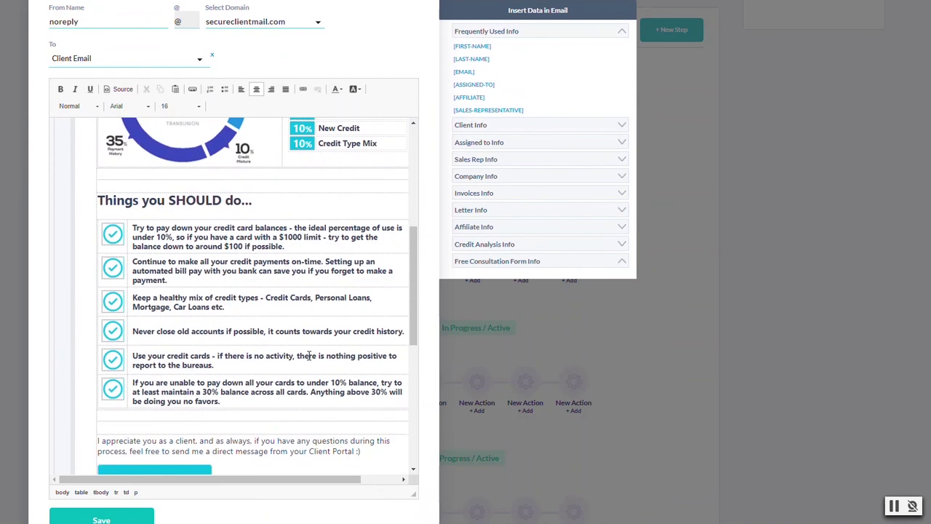
scroll(291, 291, "down", 4)
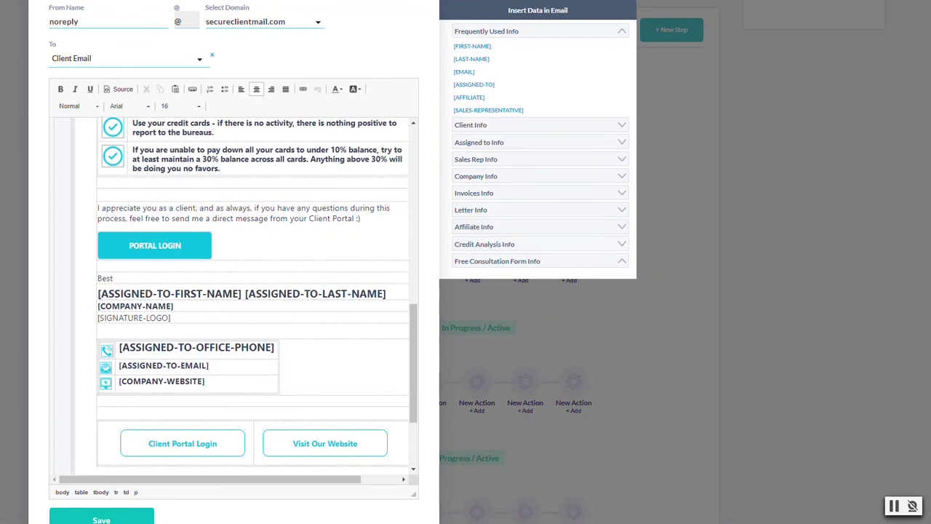
key("Escape")
scroll(195, 425, "down", 1)
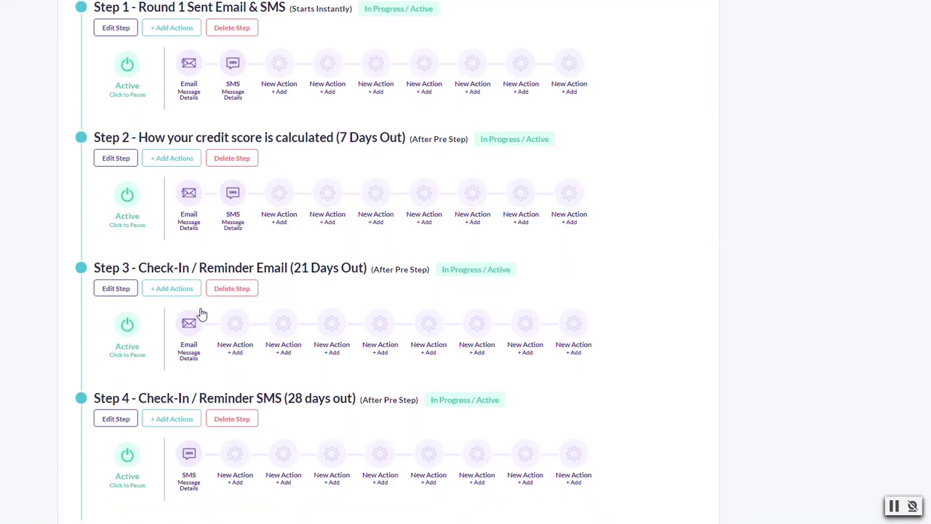
Scroll through Round 1 Sent's Steps 1–4 and setup form, then go BACK to AutoFox Workflow.
scroll(201, 313, "down", 1)
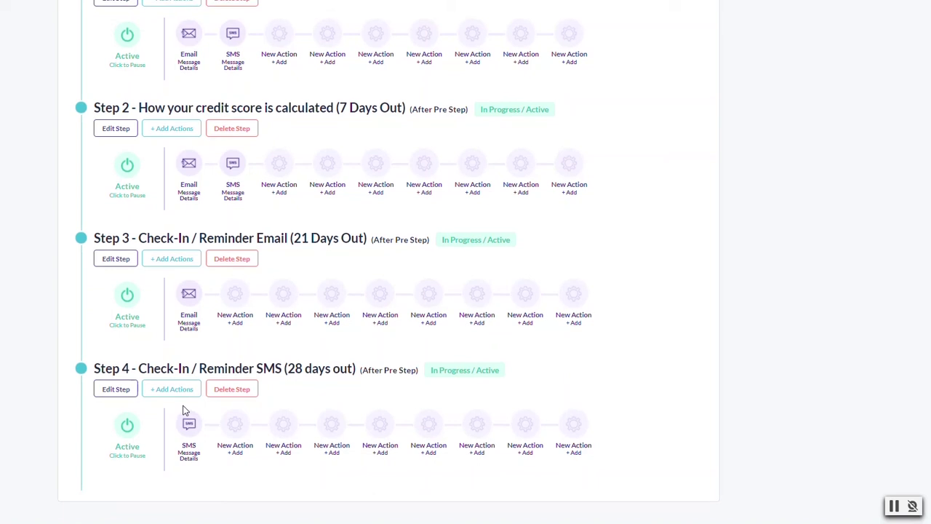
scroll(155, 391, "up", 3)
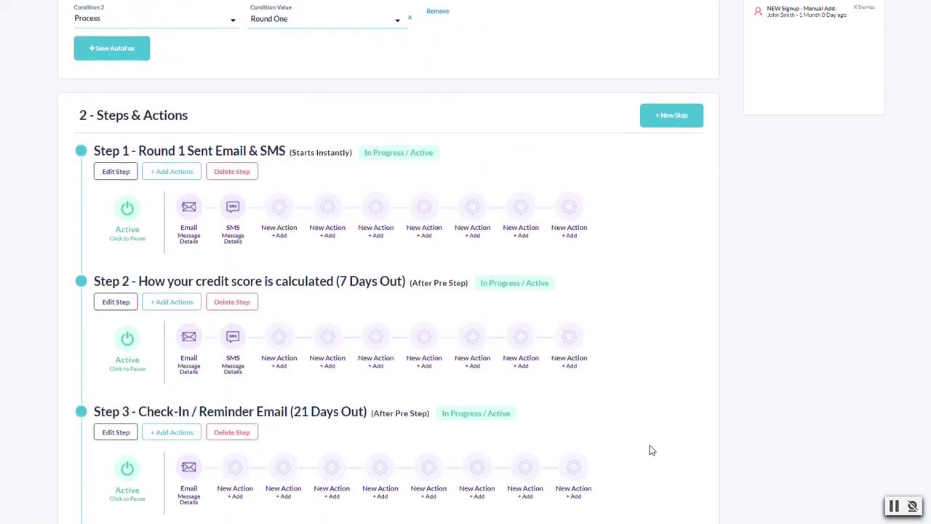
scroll(180, 114, "down", 2)
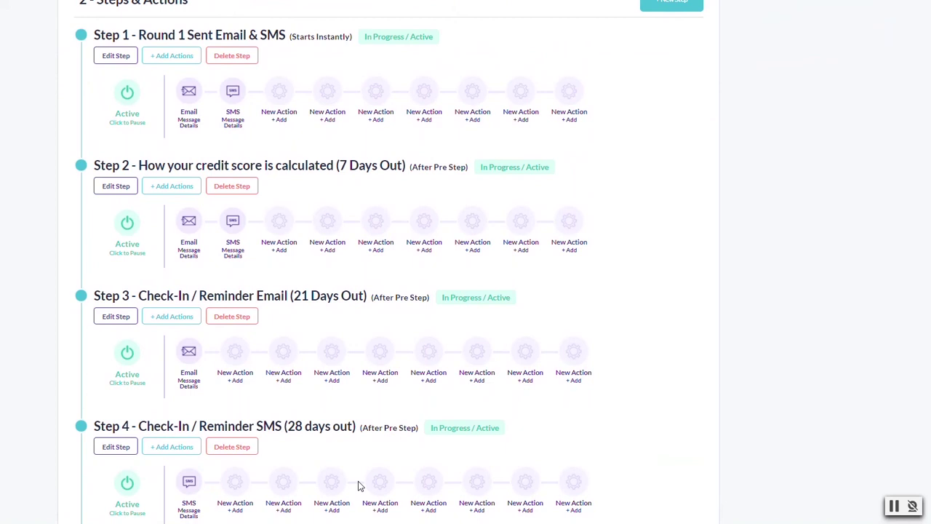
scroll(695, 436, "up", 5)
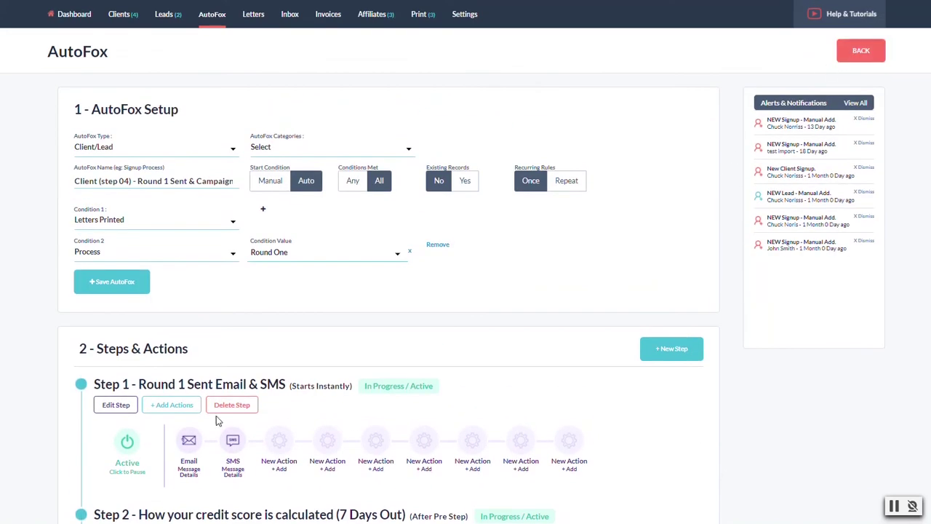
left_click(170, 297)
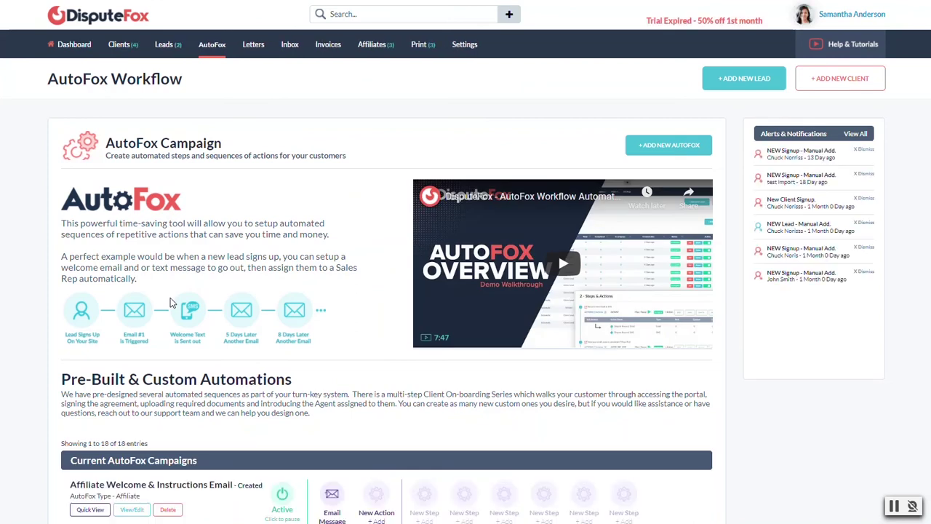
Scroll past the AutoFox intro and video to the Client step 01–08 campaigns.
scroll(170, 298, "down", 1)
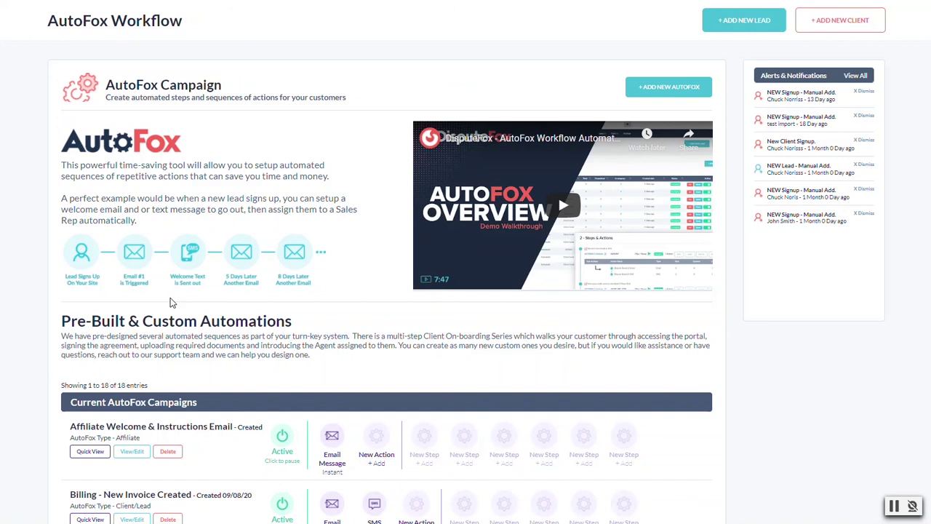
scroll(170, 297, "down", 5)
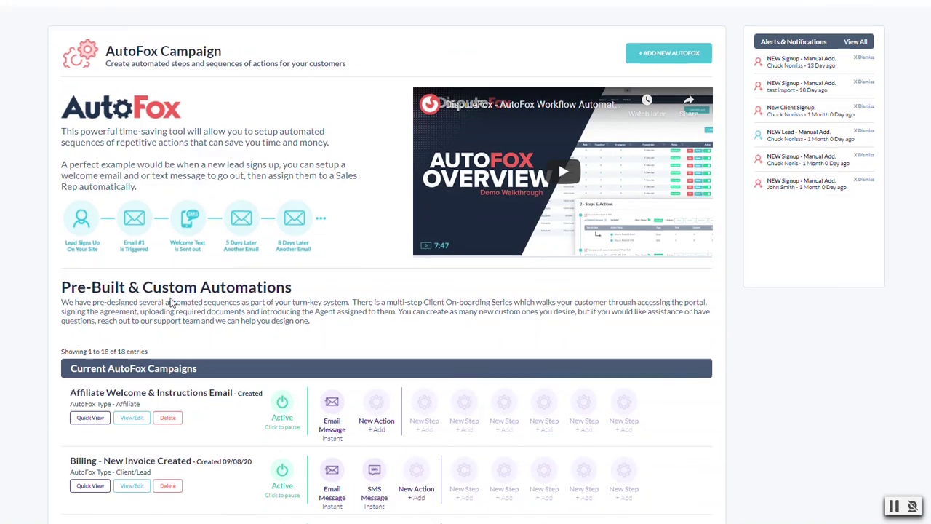
scroll(247, 316, "down", 5)
scroll(247, 315, "down", 2)
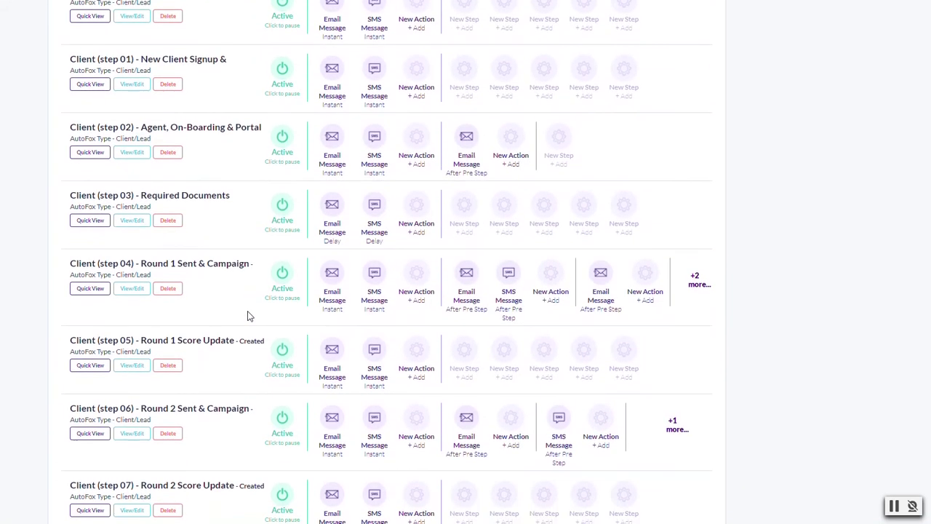
scroll(235, 283, "down", 2)
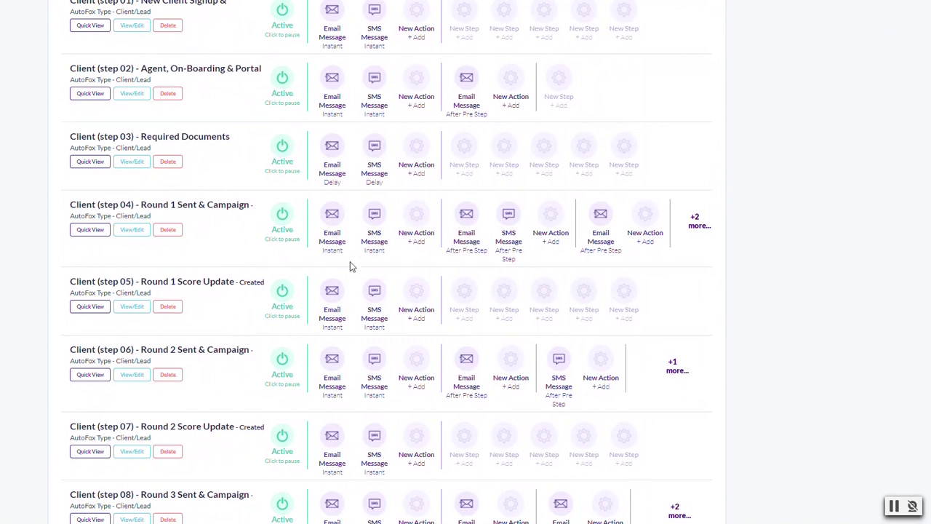
left_click(335, 291)
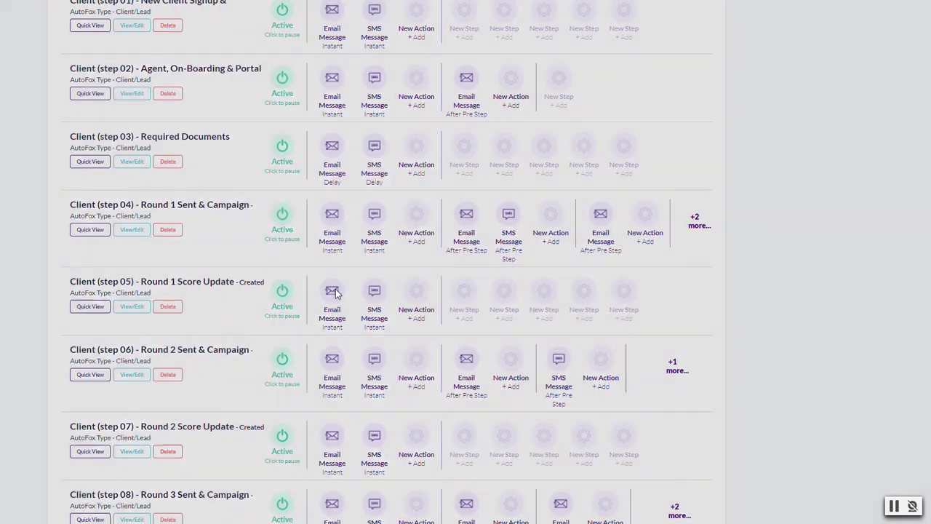
scroll(366, 276, "down", 3)
left_click_drag(411, 154, 414, 224)
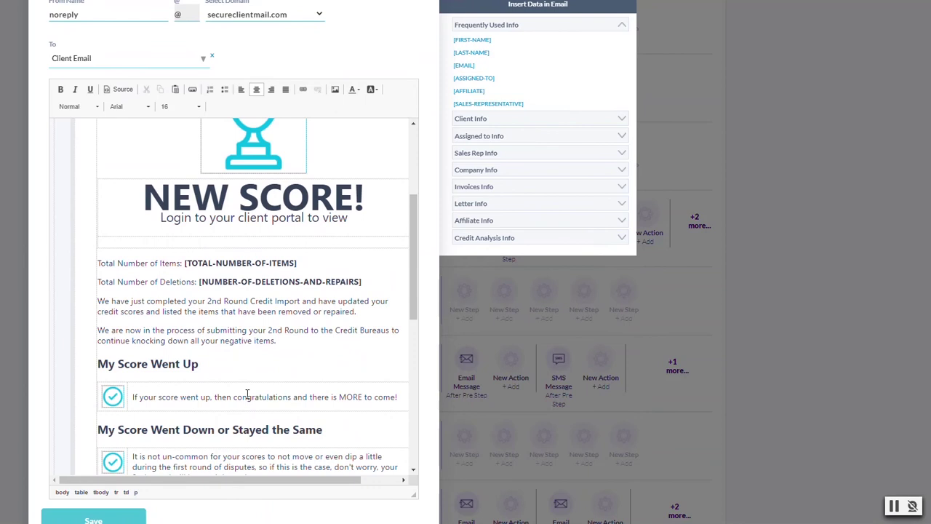
scroll(233, 327, "down", 3)
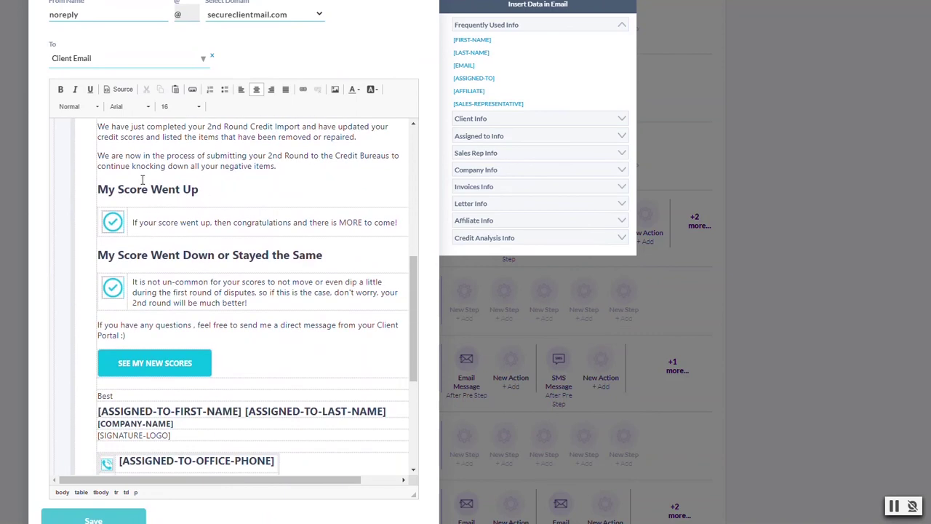
scroll(189, 218, "up", 2)
scroll(218, 248, "down", 3)
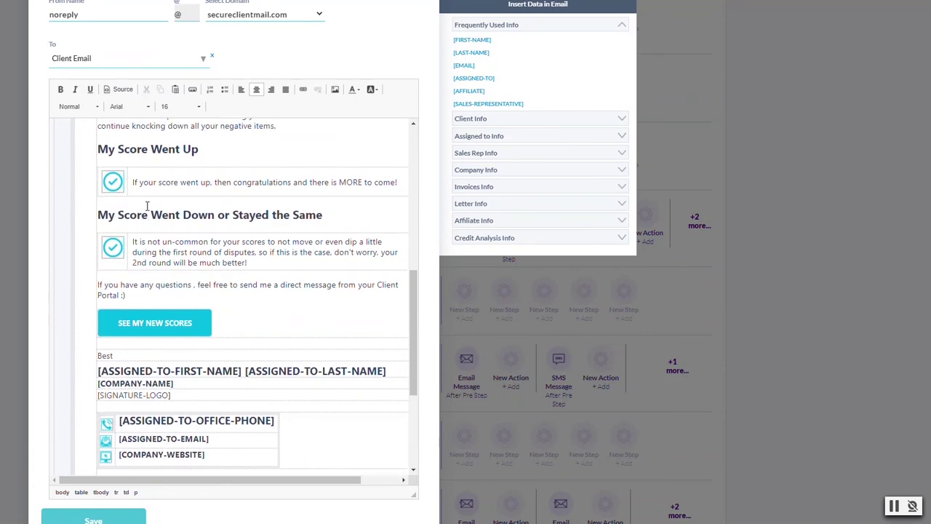
scroll(99, 192, "up", 1)
left_click_drag(98, 193, 179, 190)
left_click_drag(137, 256, 286, 258)
left_click_drag(162, 189, 271, 325)
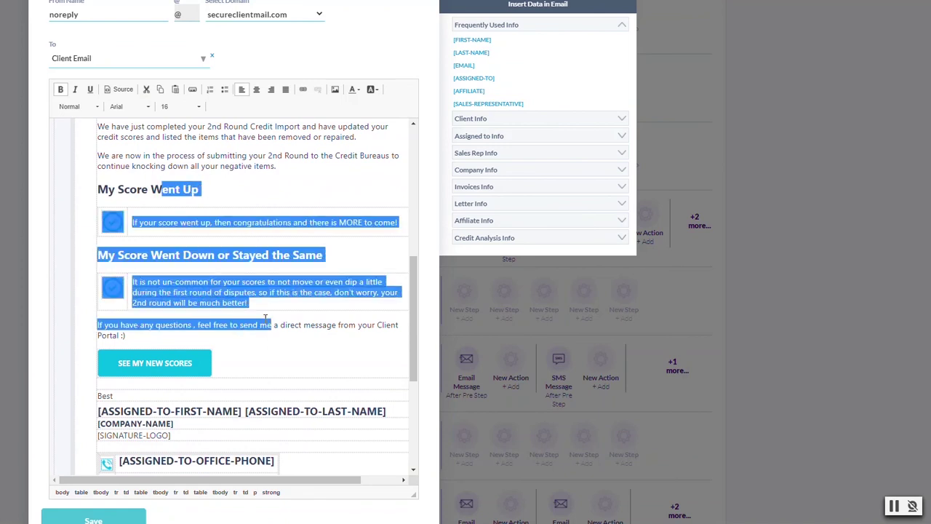
left_click(240, 291)
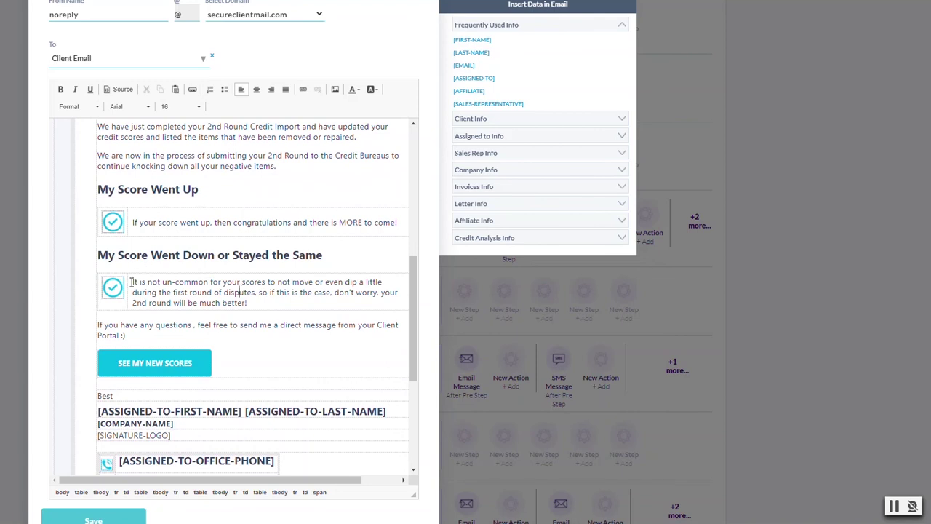
left_click_drag(132, 282, 249, 303)
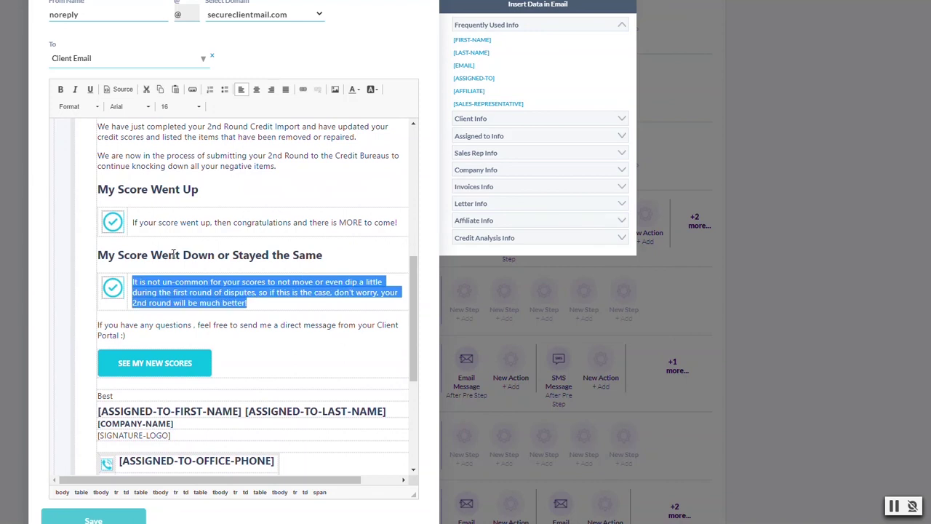
left_click(278, 286)
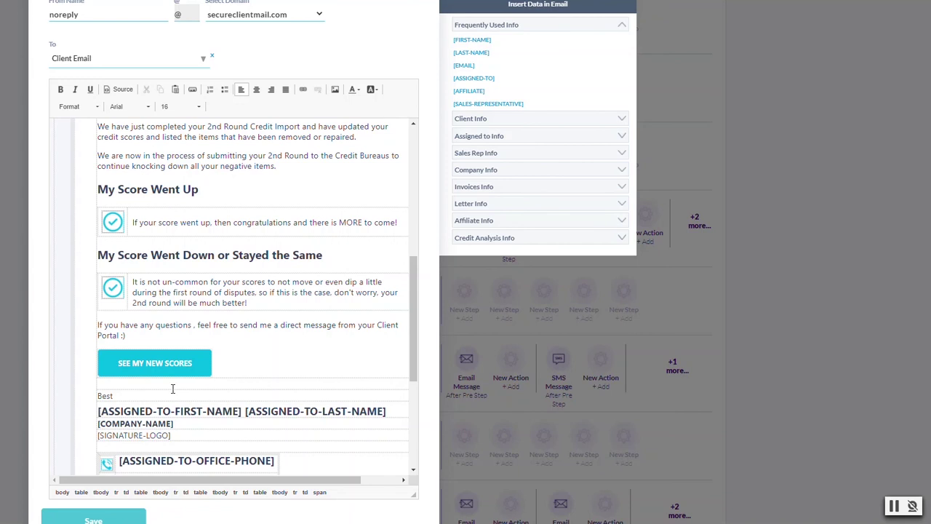
scroll(152, 237, "up", 2)
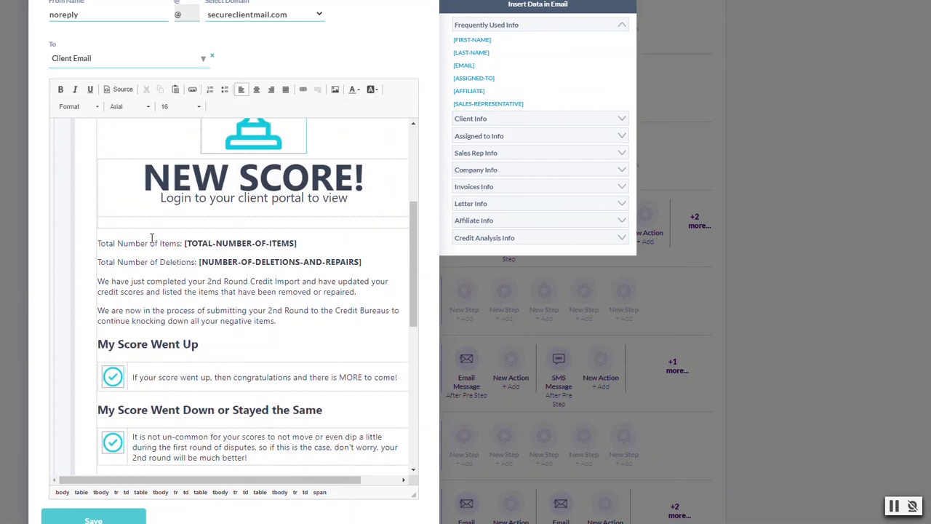
scroll(131, 284, "up", 2)
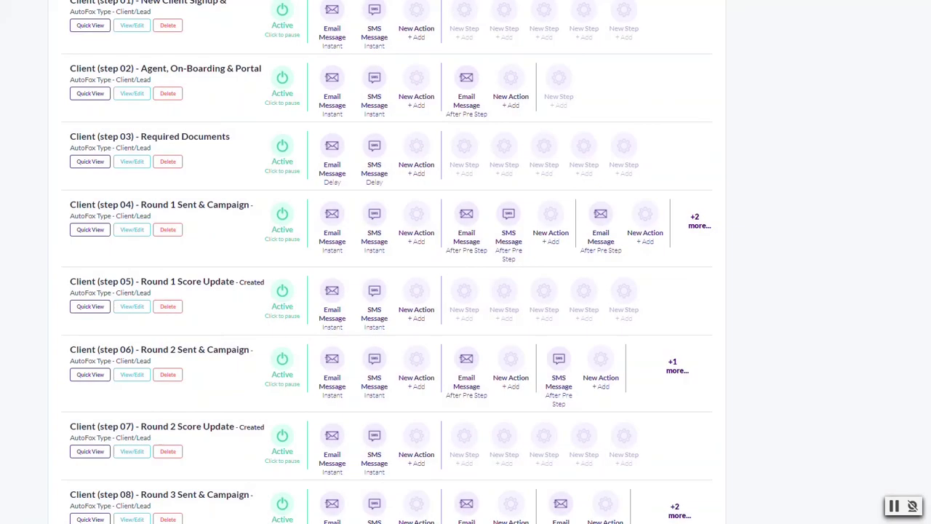
Scroll to the list's end and highlight the Imported Clients On-Boarding Campaign title.
scroll(187, 308, "down", 4)
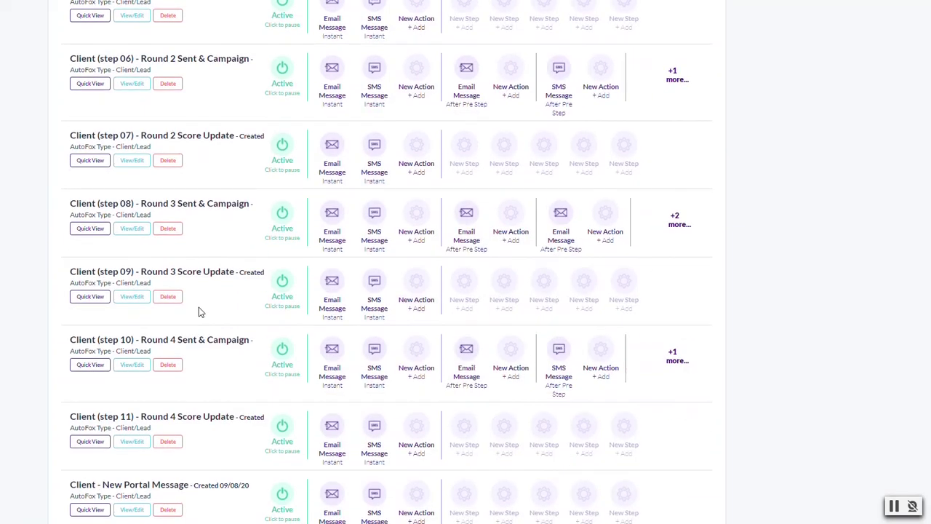
scroll(192, 364, "down", 2)
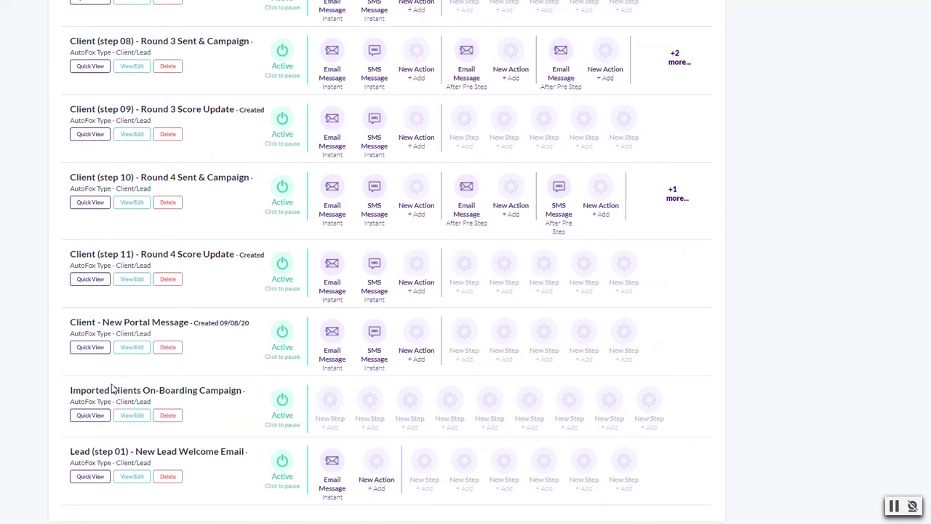
left_click_drag(71, 391, 246, 391)
left_click(33, 351)
Scroll the AutoFox Workflow page back up to its header, intro and overview video.
scroll(66, 334, "up", 15)
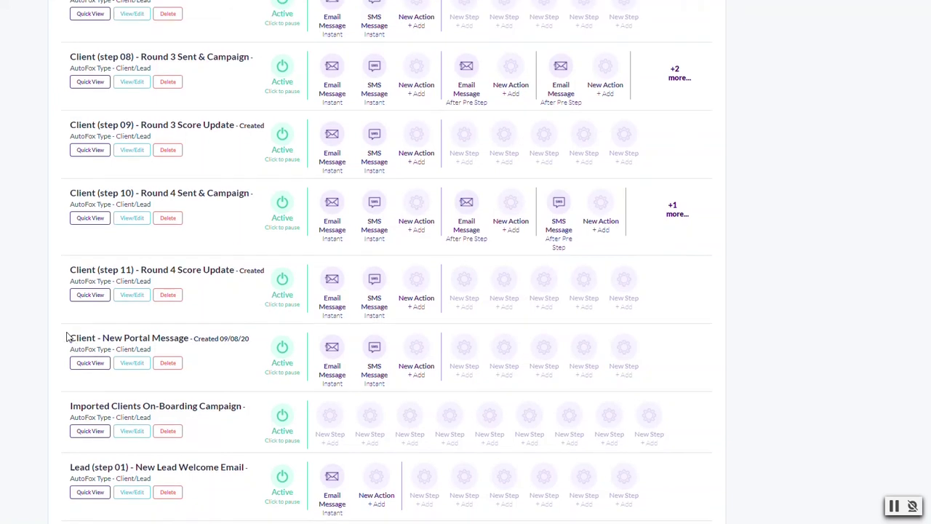